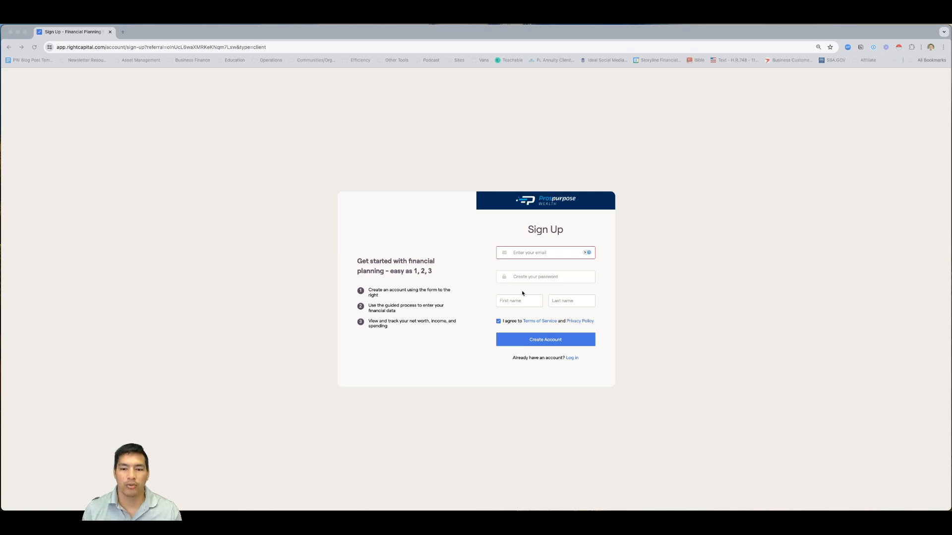
# Fill the sign-up form with the client's email address, a password, and the client's first and last name
pyautogui.click(538, 257)
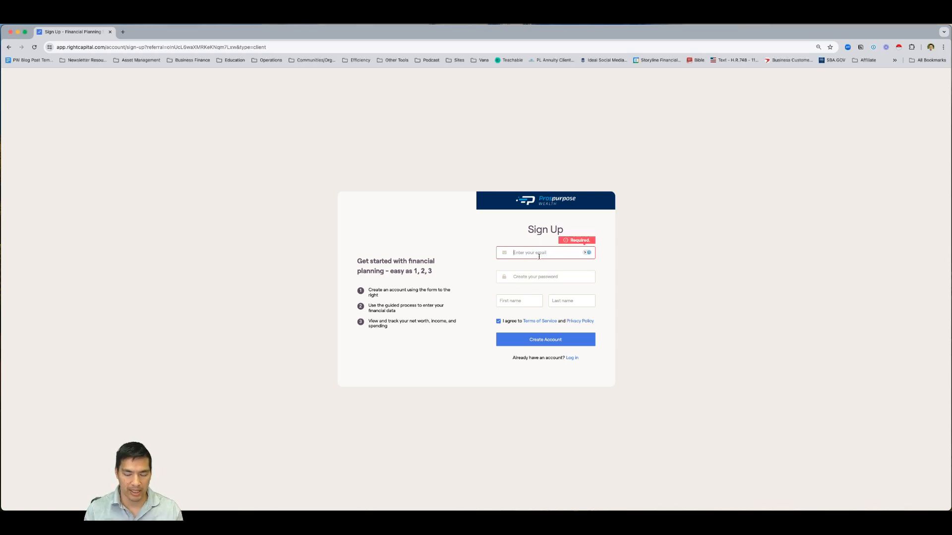
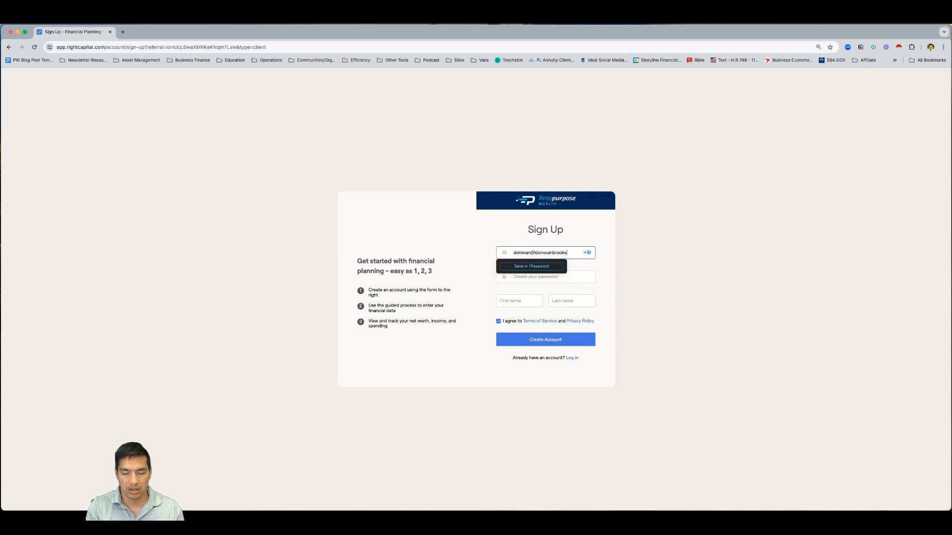
pyautogui.press('Tab')
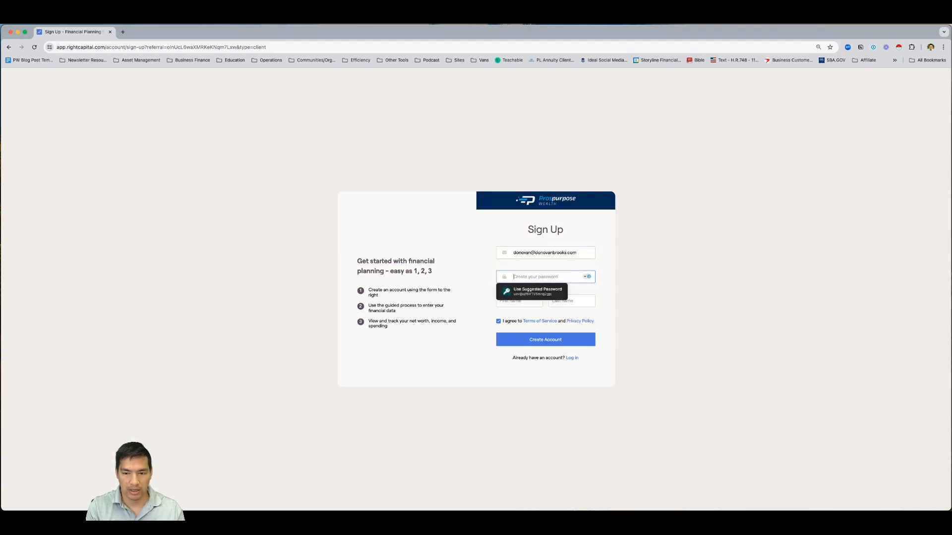
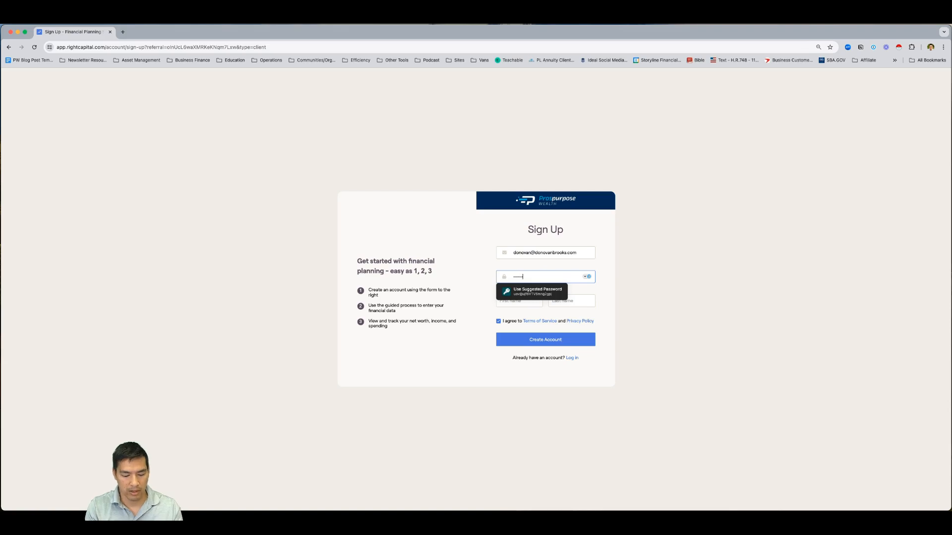
pyautogui.press('Tab')
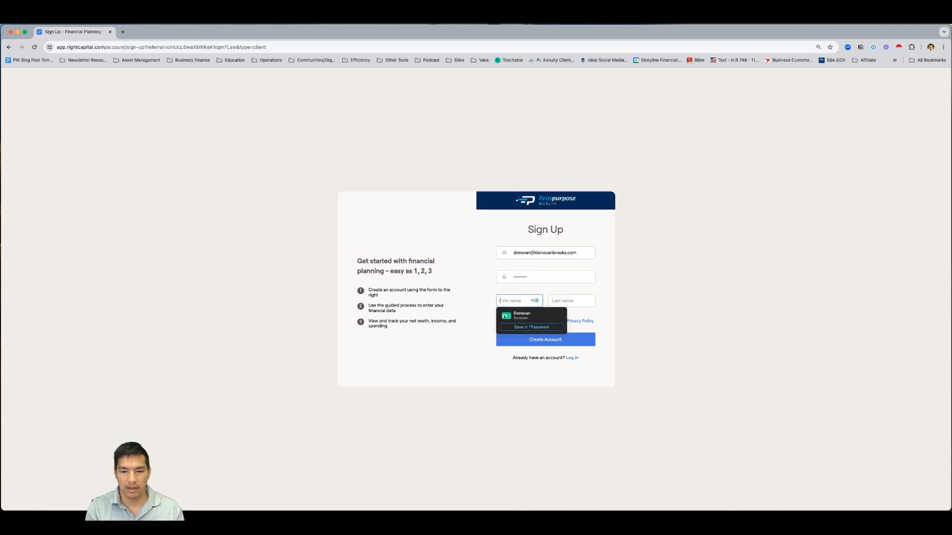
pyautogui.press('Tab')
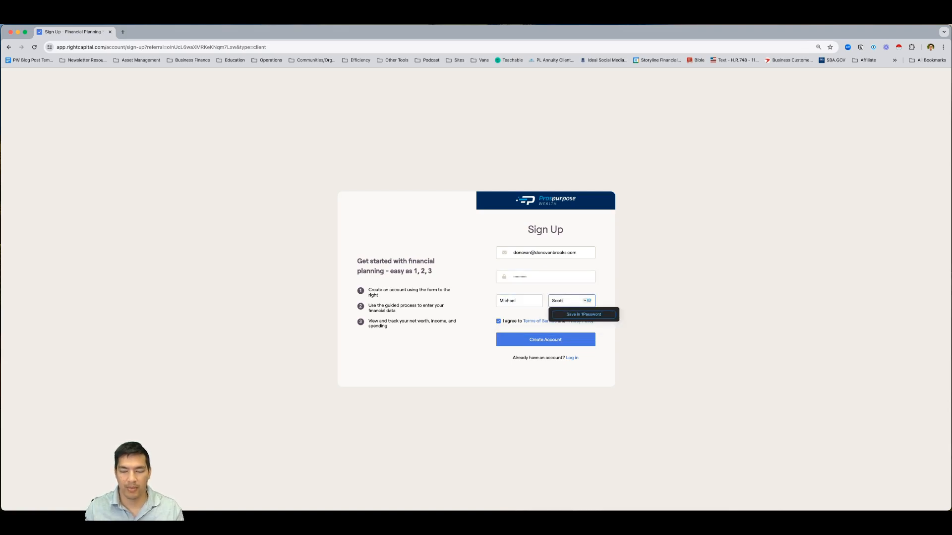
pyautogui.click(654, 233)
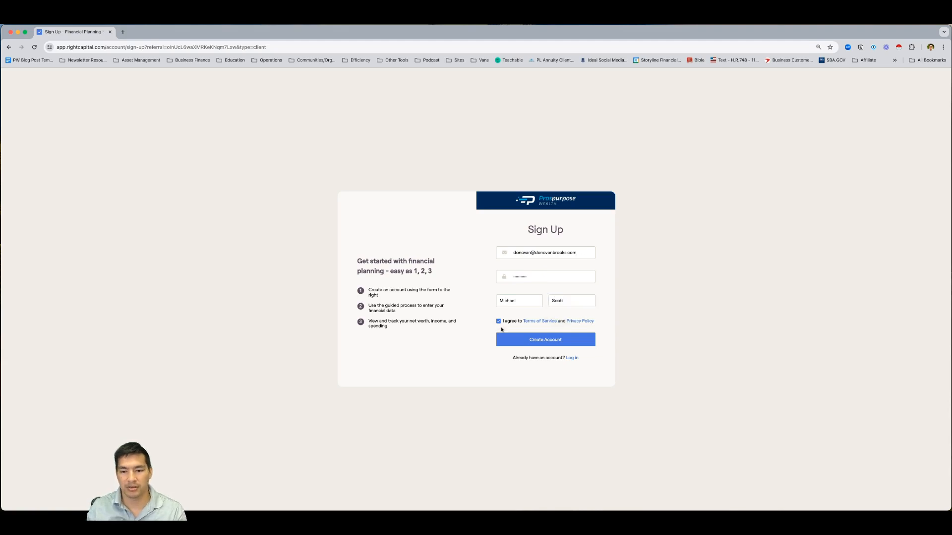
# Replace the already-registered email with a new .me address and create the account
pyautogui.click(544, 344)
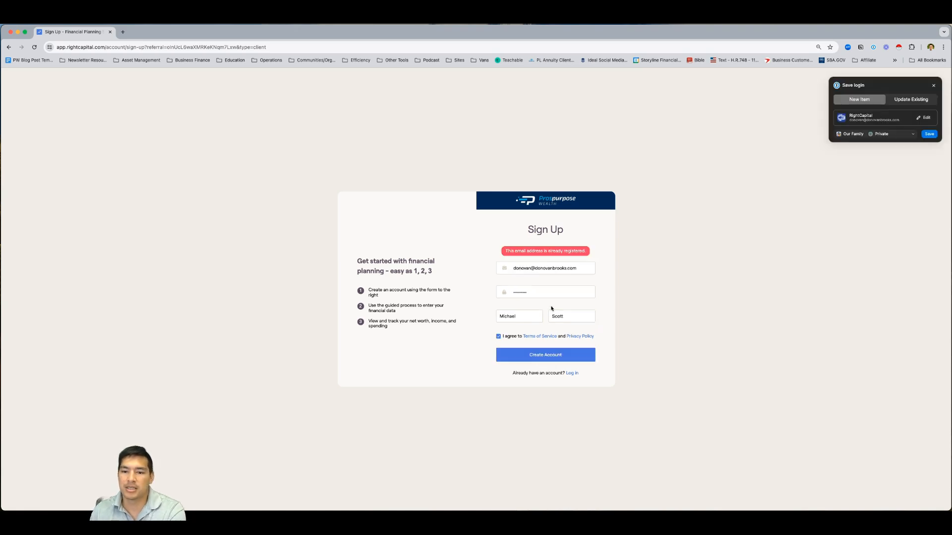
pyautogui.click(933, 85)
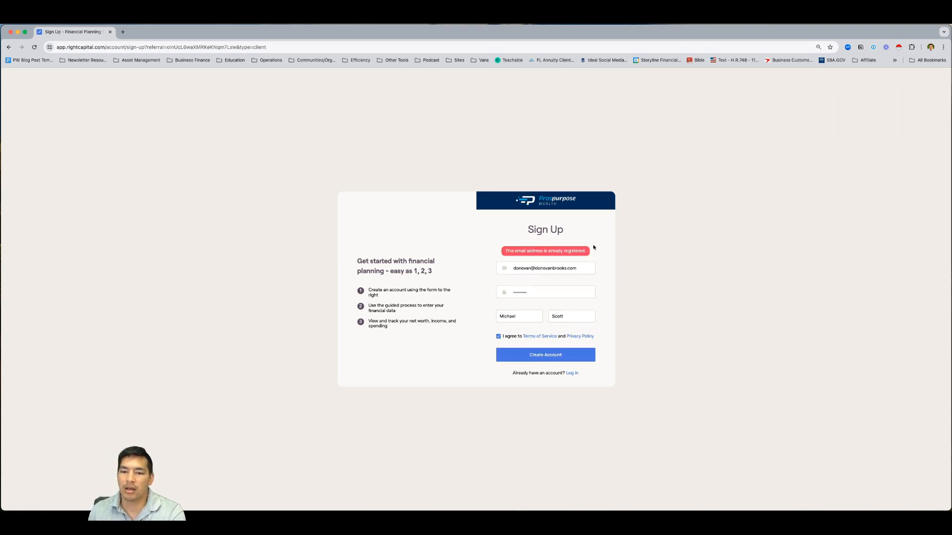
pyautogui.click(550, 269)
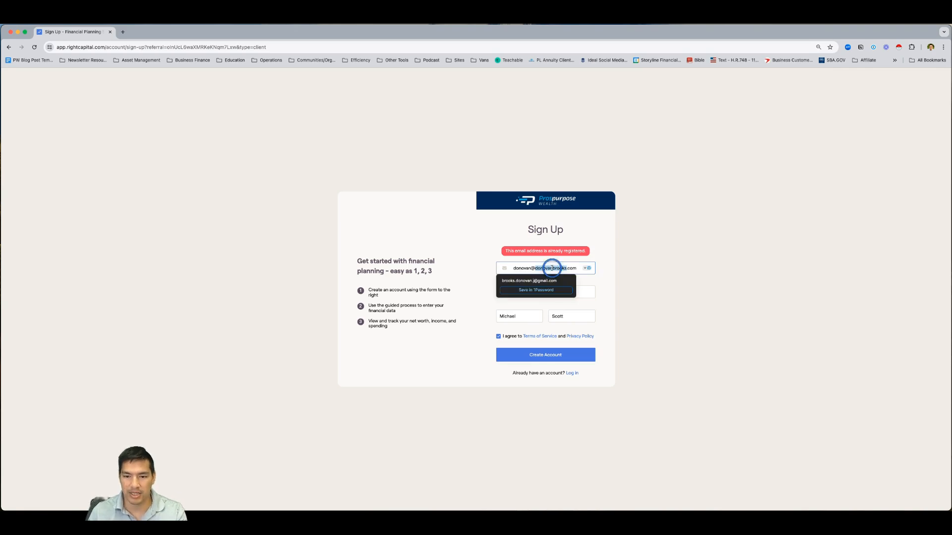
pyautogui.tripleClick(551, 269)
pyautogui.press('BackSpace')
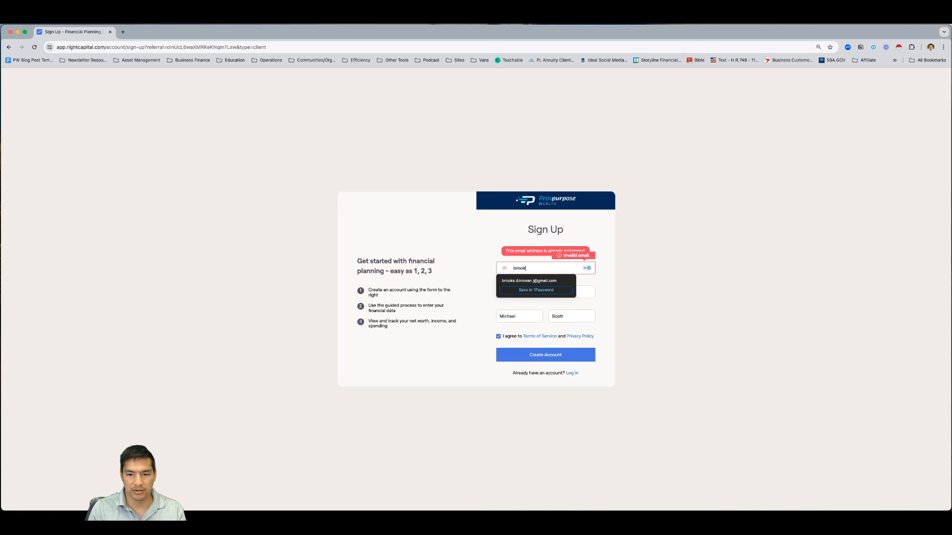
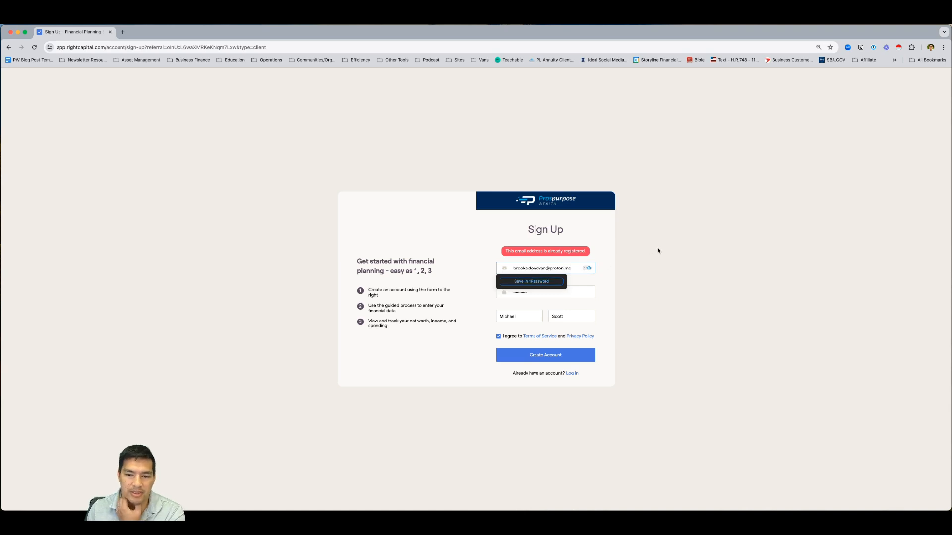
pyautogui.click(520, 354)
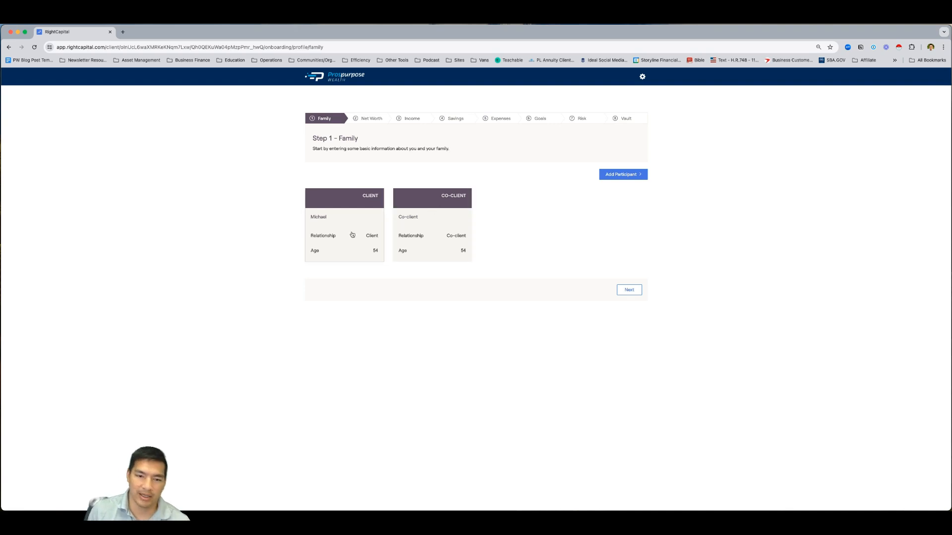
# Review the client's details and birthday, closing the panel without changes
pyautogui.click(327, 234)
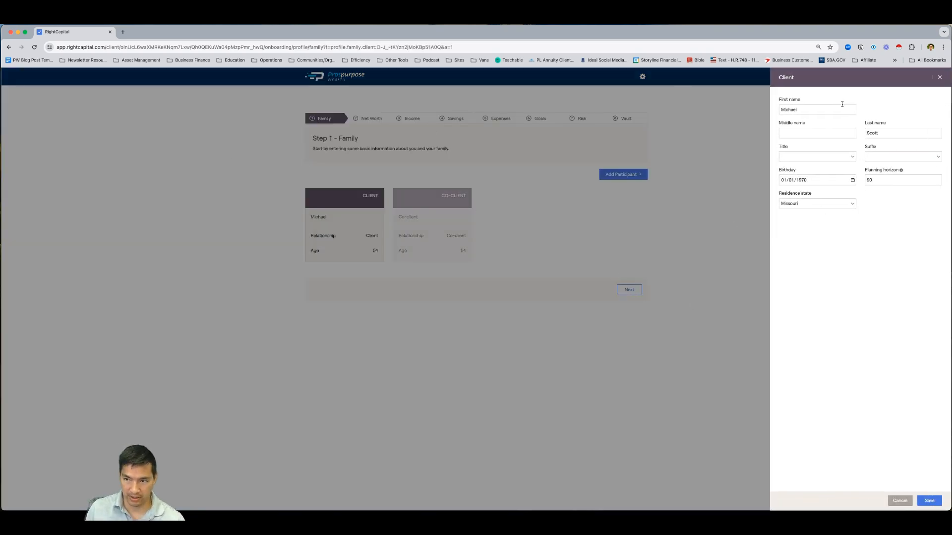
pyautogui.click(853, 180)
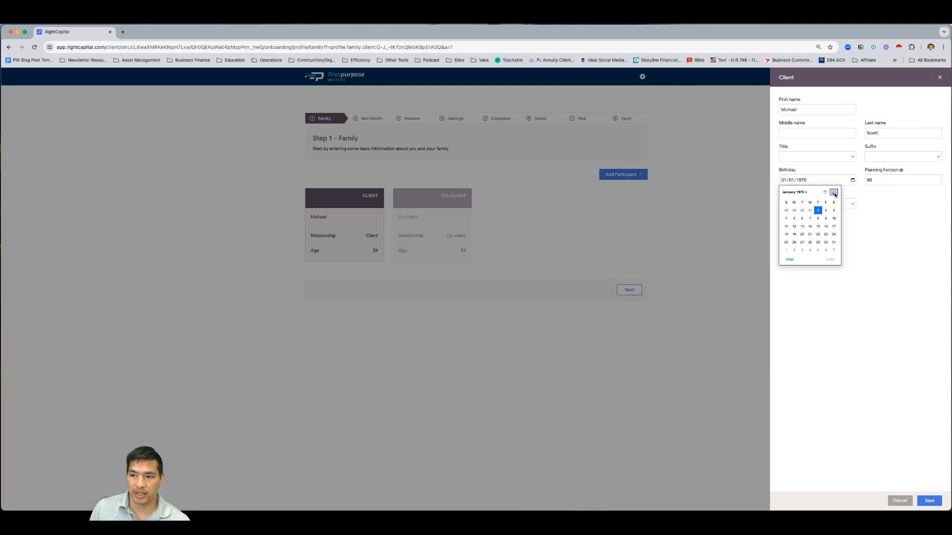
pyautogui.click(899, 223)
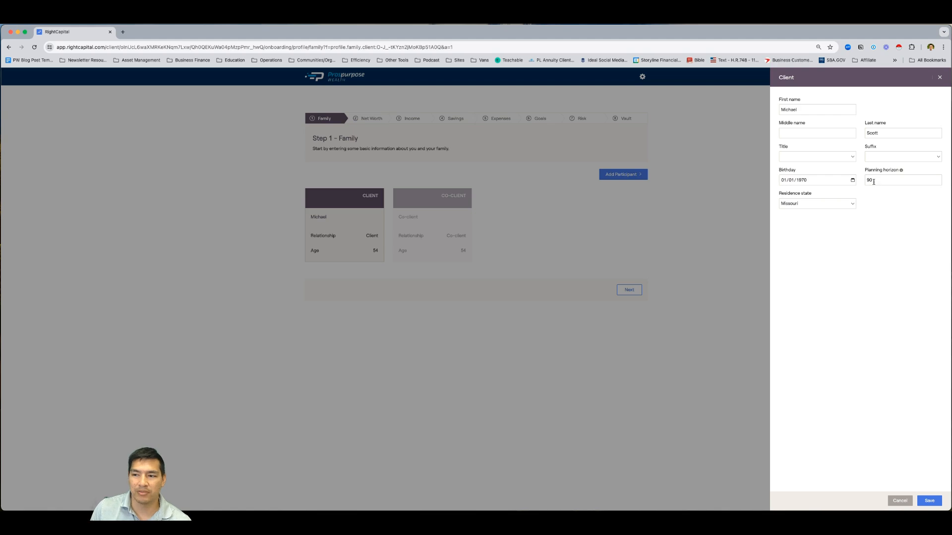
pyautogui.moveTo(901, 171)
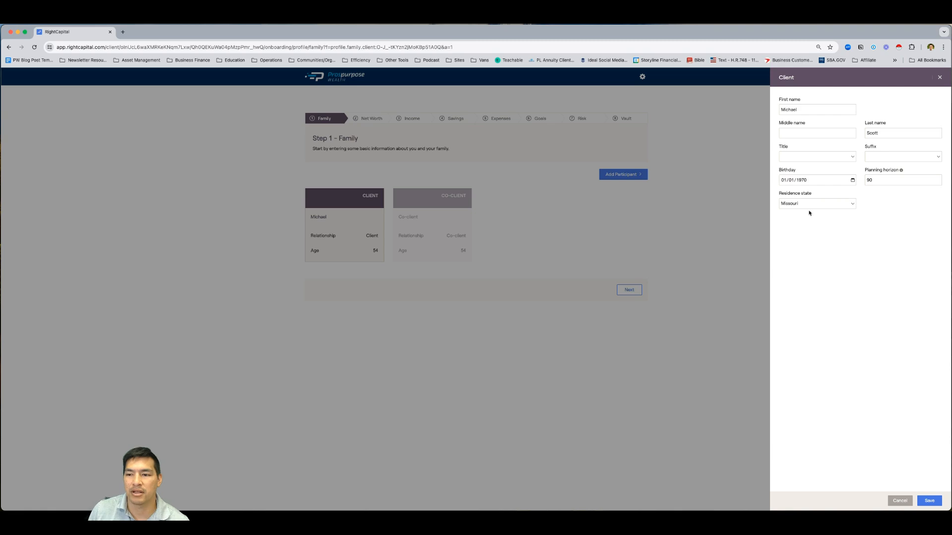
pyautogui.click(938, 77)
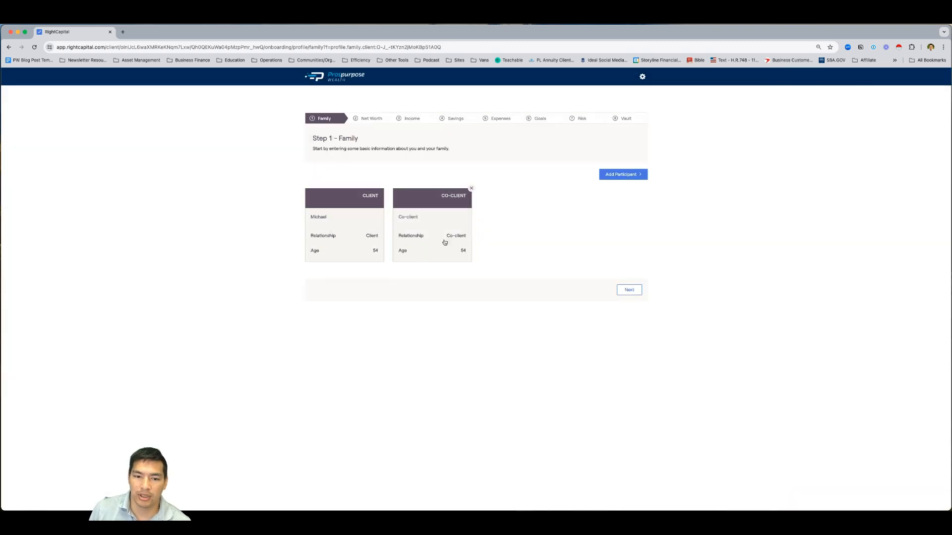
pyautogui.click(374, 233)
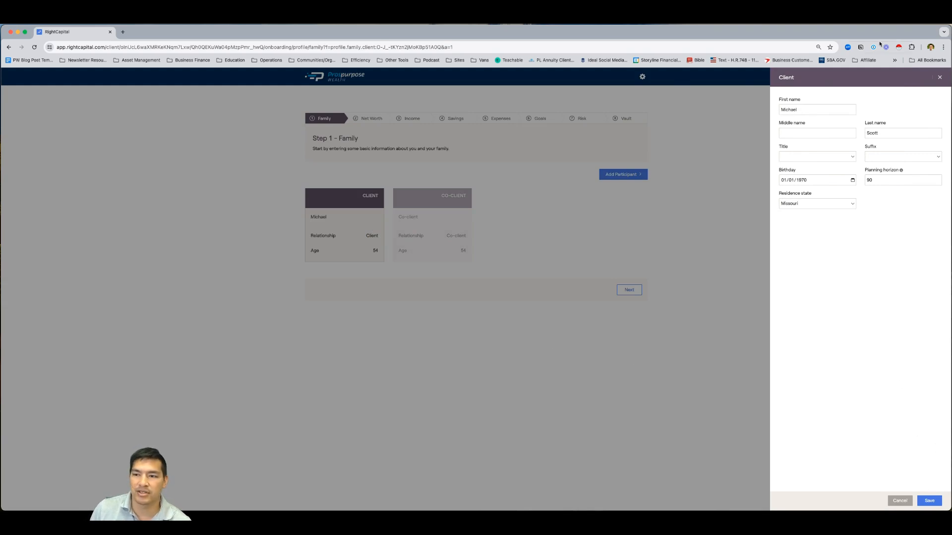
pyautogui.click(530, 349)
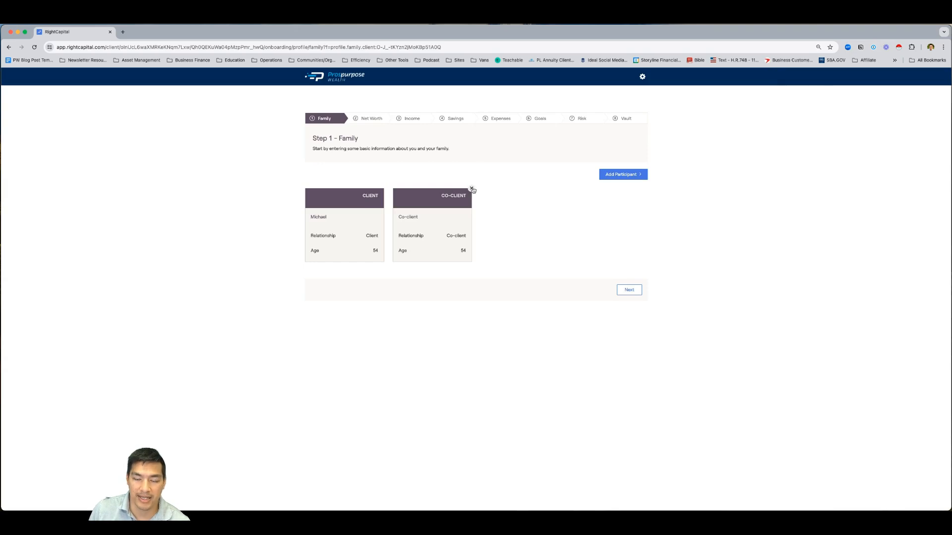
# Replace the co-client's placeholder first name with the co-client's real first name
pyautogui.click(425, 220)
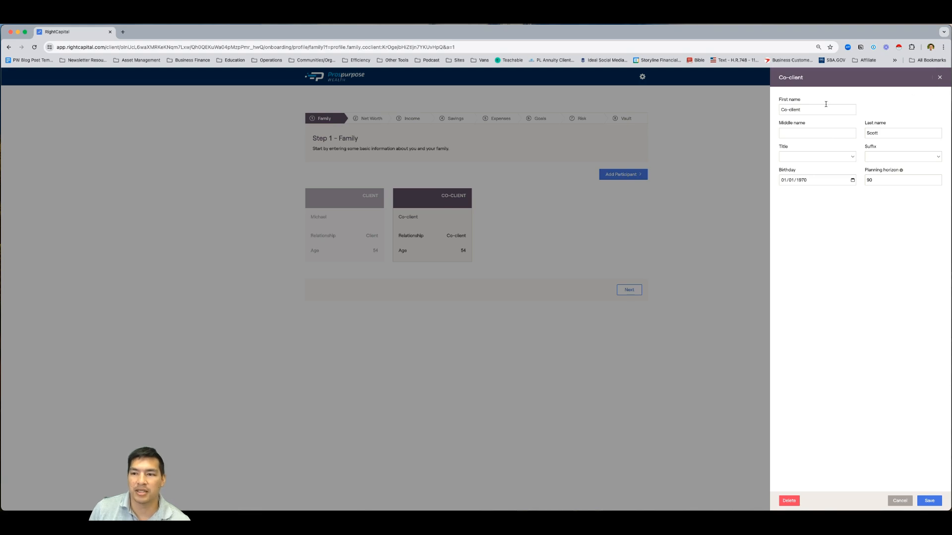
pyautogui.tripleClick(810, 109)
pyautogui.write('Holly')
pyautogui.press('Return')
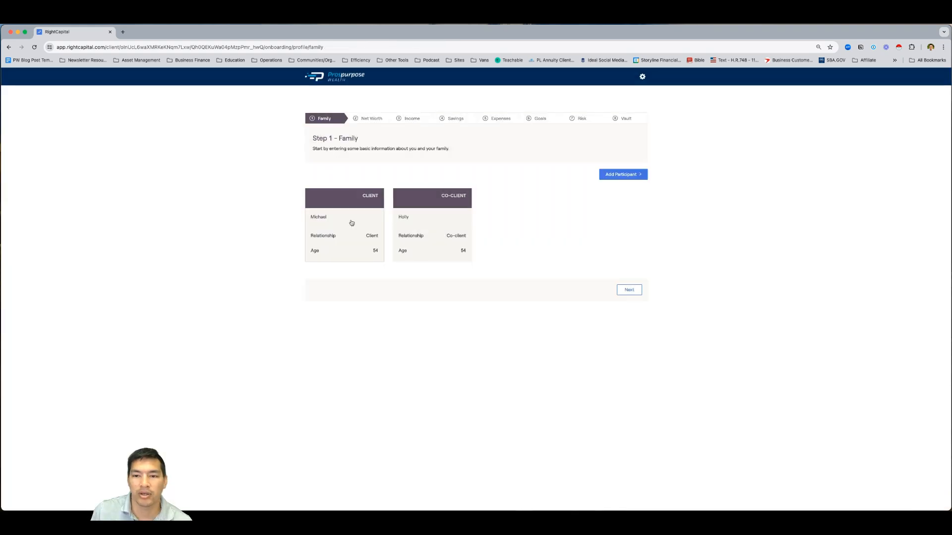
# Browse the participant types without adding any, then continue to Step 2 – Net Worth
pyautogui.click(616, 176)
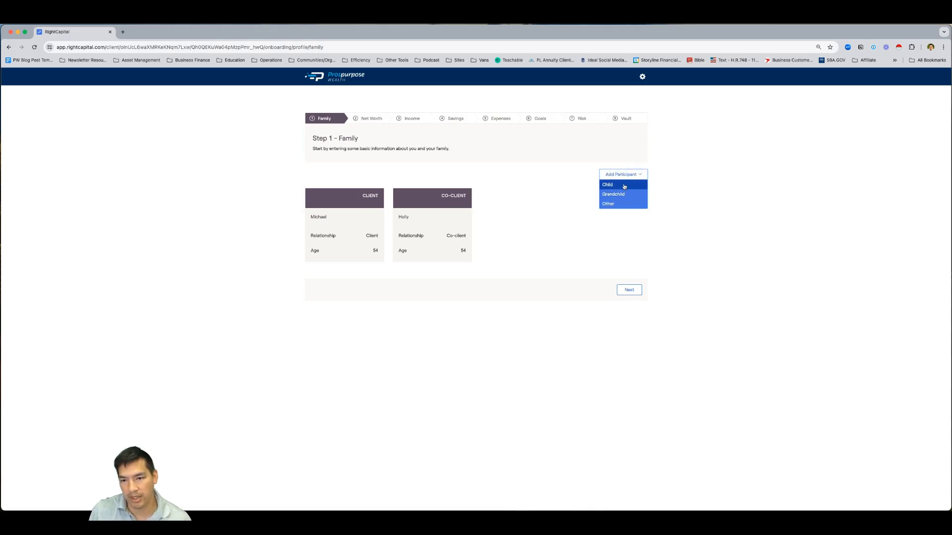
pyautogui.click(689, 265)
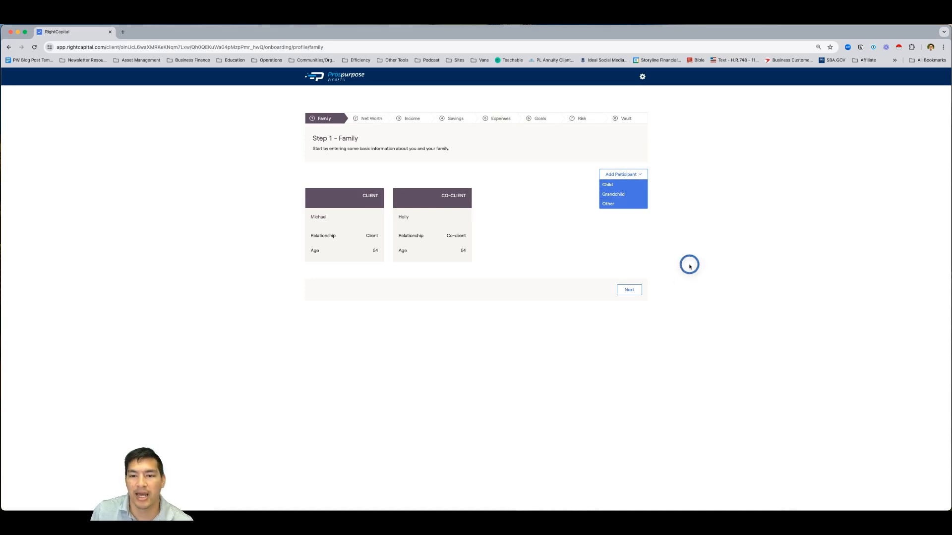
pyautogui.click(629, 290)
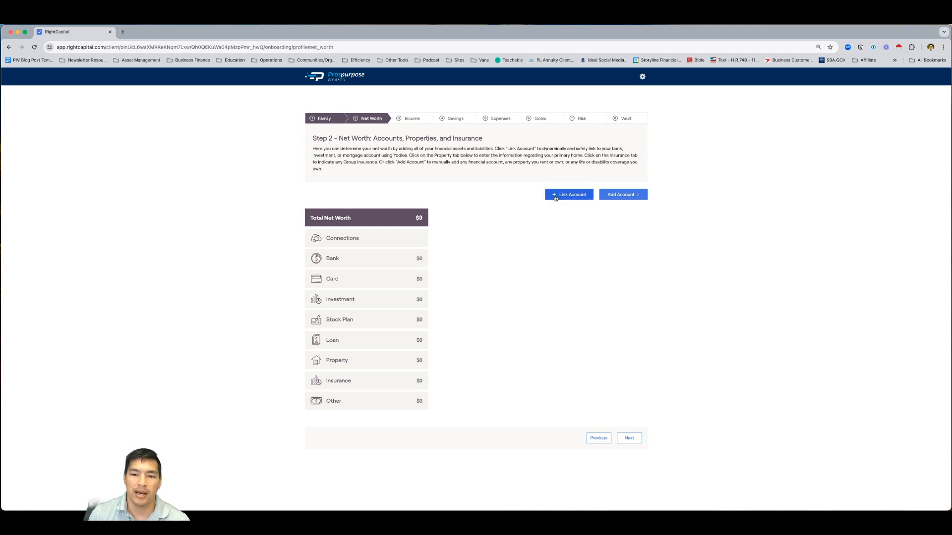
# Search 'fidelity' in Link Account, choose Fidelity Investments, then close its login window
pyautogui.click(556, 198)
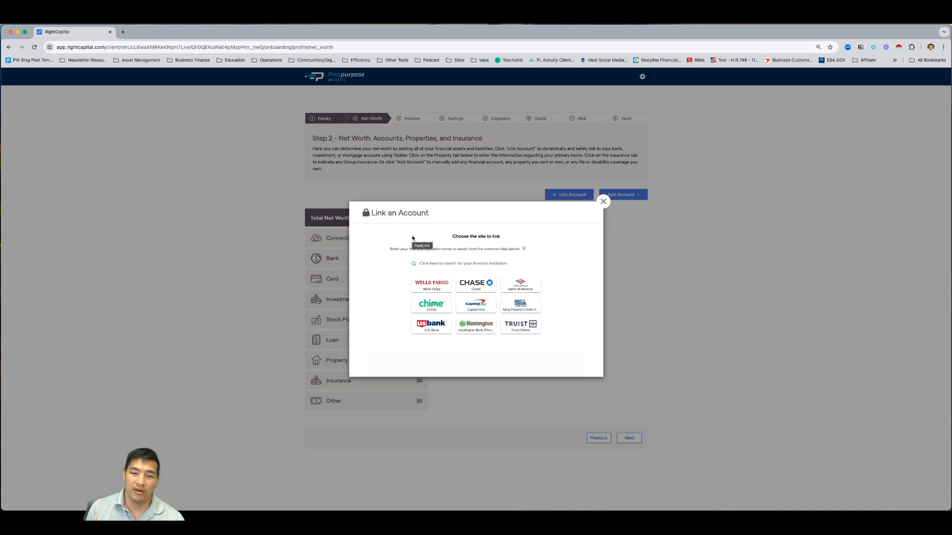
pyautogui.click(445, 264)
pyautogui.write('fidelity')
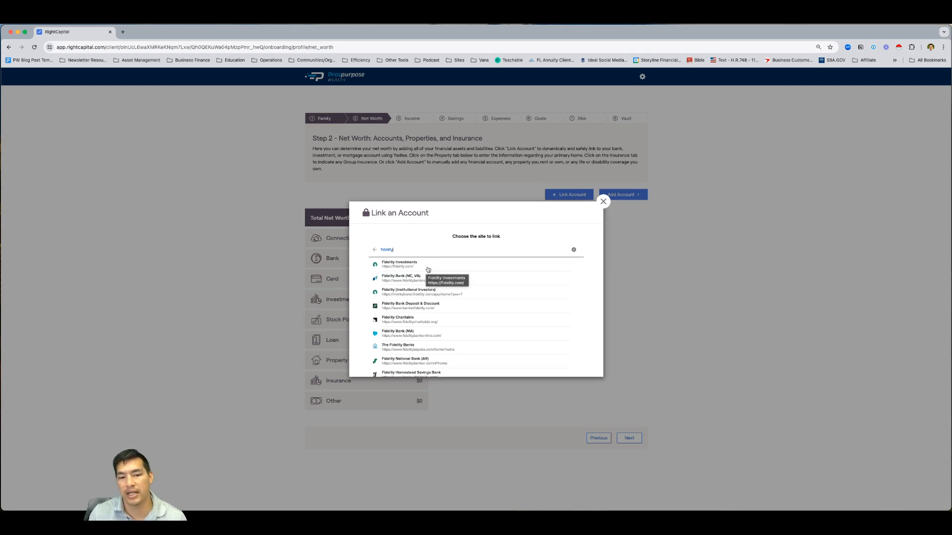
pyautogui.click(397, 264)
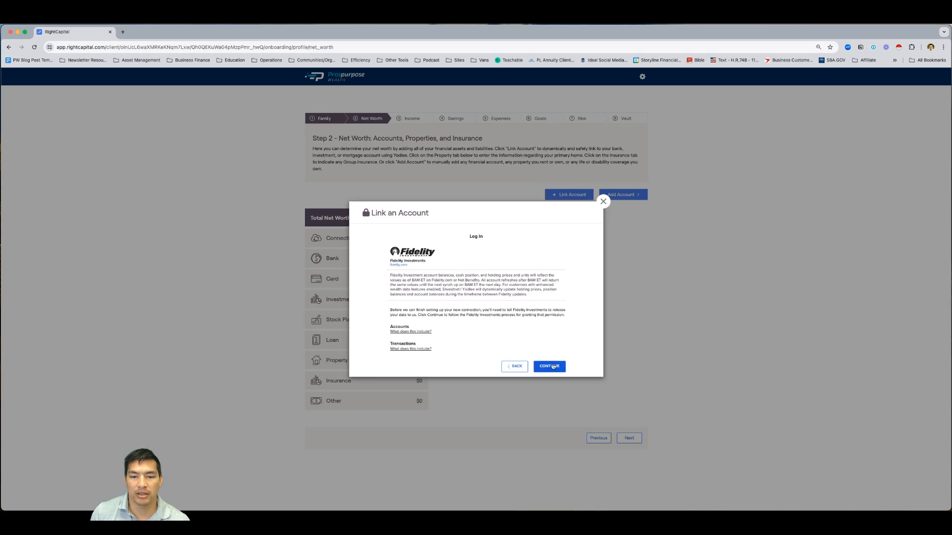
pyautogui.click(552, 366)
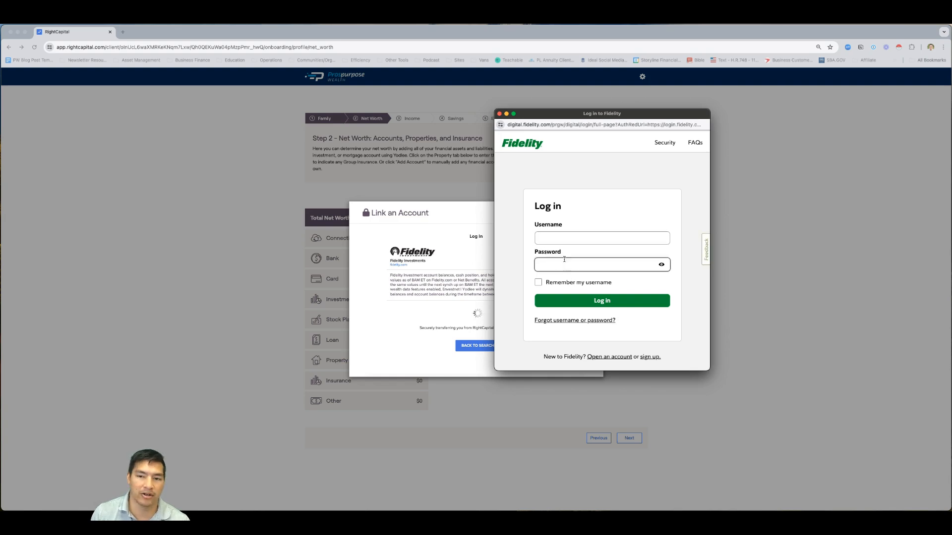
pyautogui.click(500, 114)
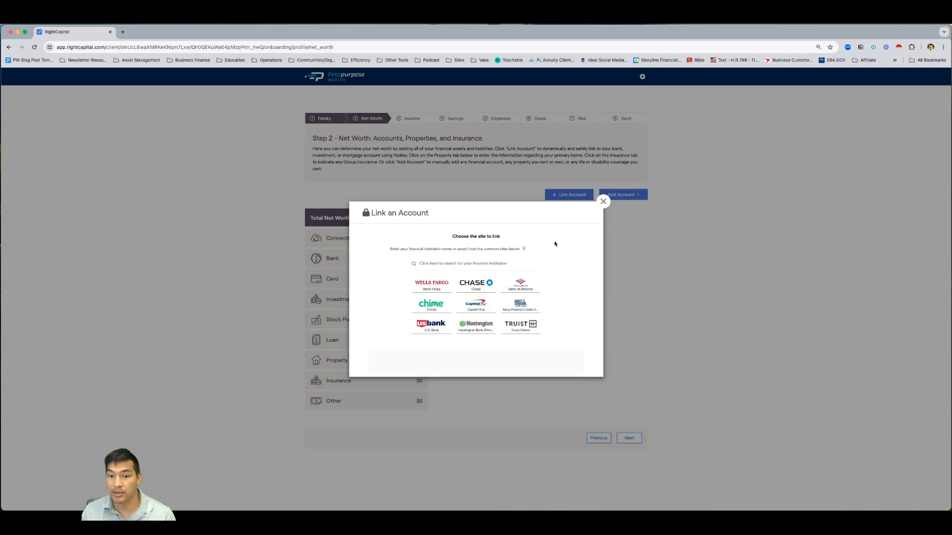
# Close the Link an Account dialog, leaving net worth at $0
pyautogui.click(603, 203)
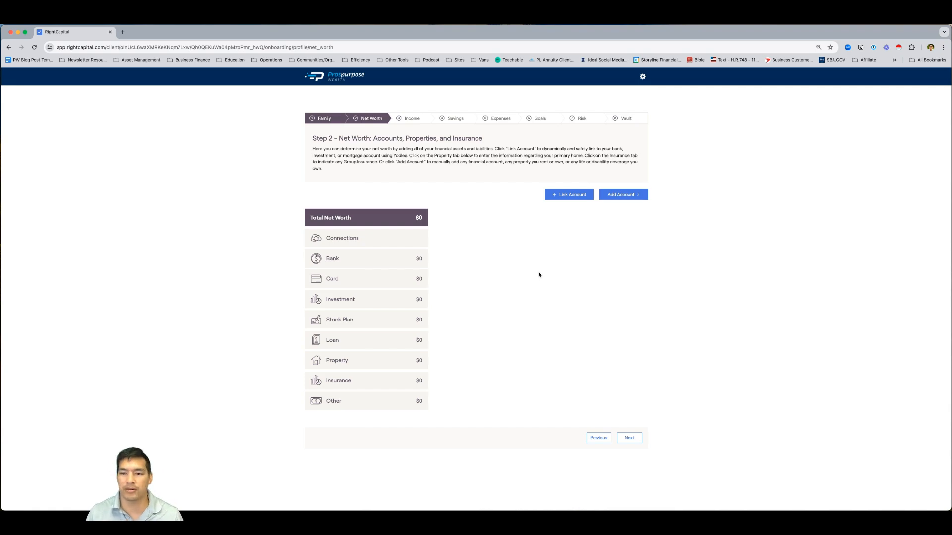
# Review the Add Account options, then go to Step 3 – Salary and other Income
pyautogui.click(632, 196)
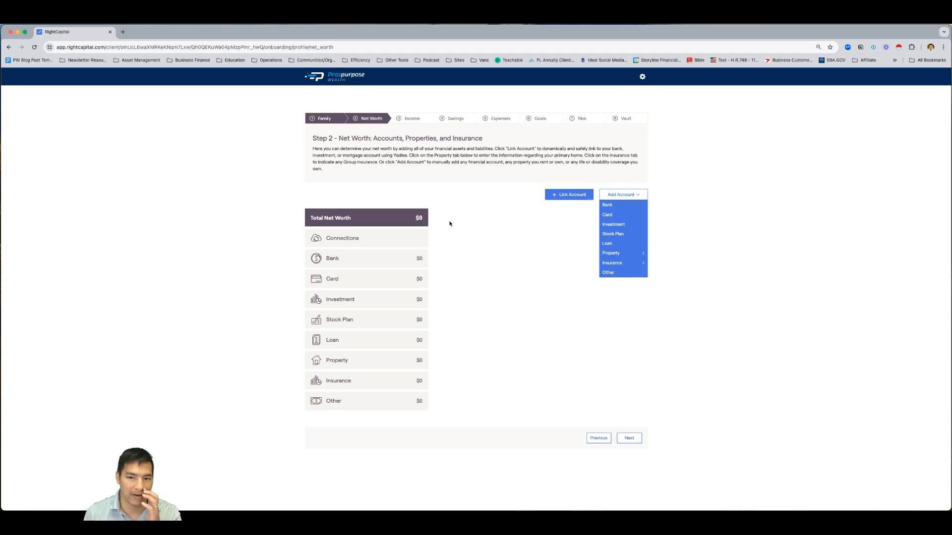
pyautogui.click(416, 118)
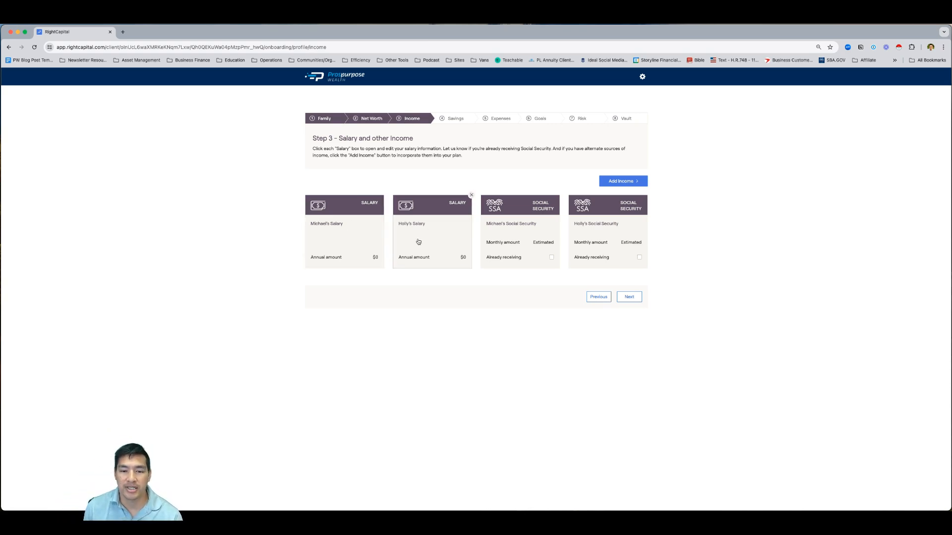
# Check the client's $0 salary card, then show the Add Income type list
pyautogui.click(361, 243)
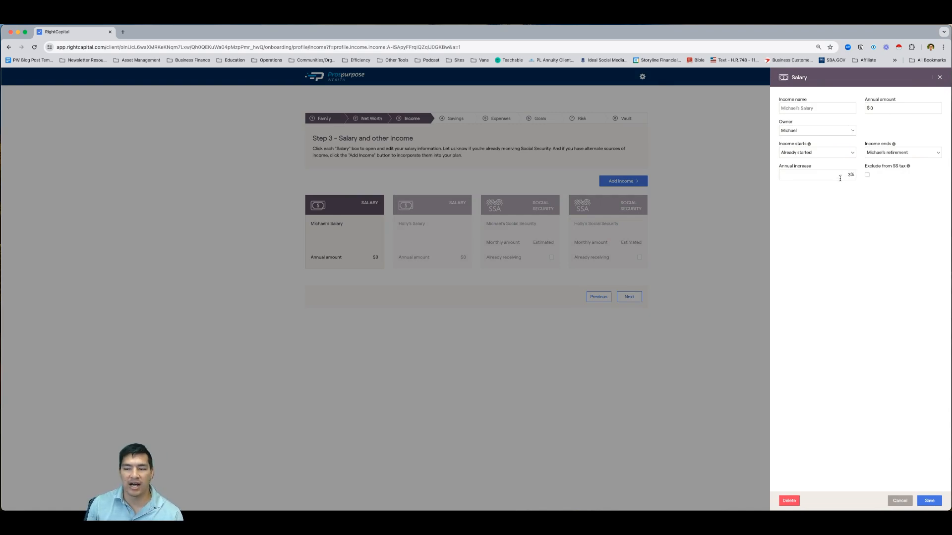
pyautogui.click(939, 76)
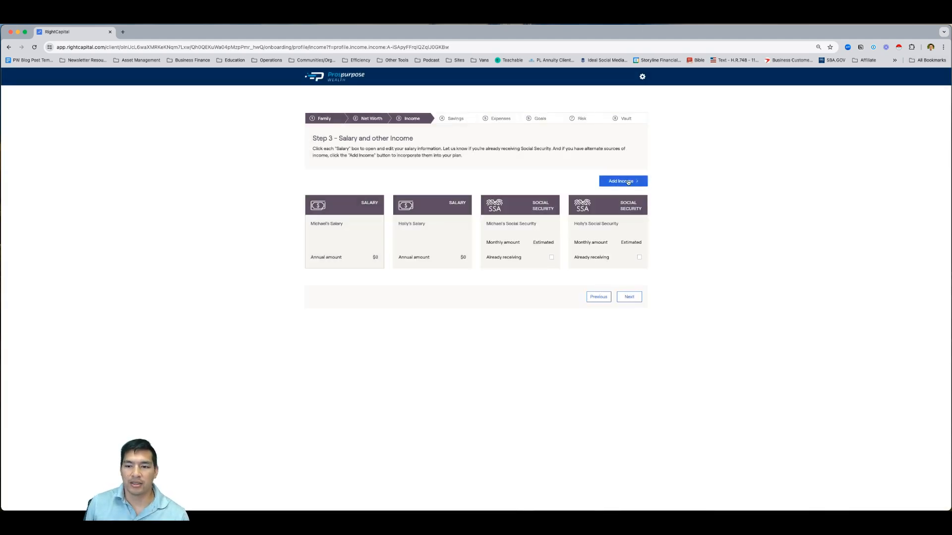
pyautogui.click(628, 182)
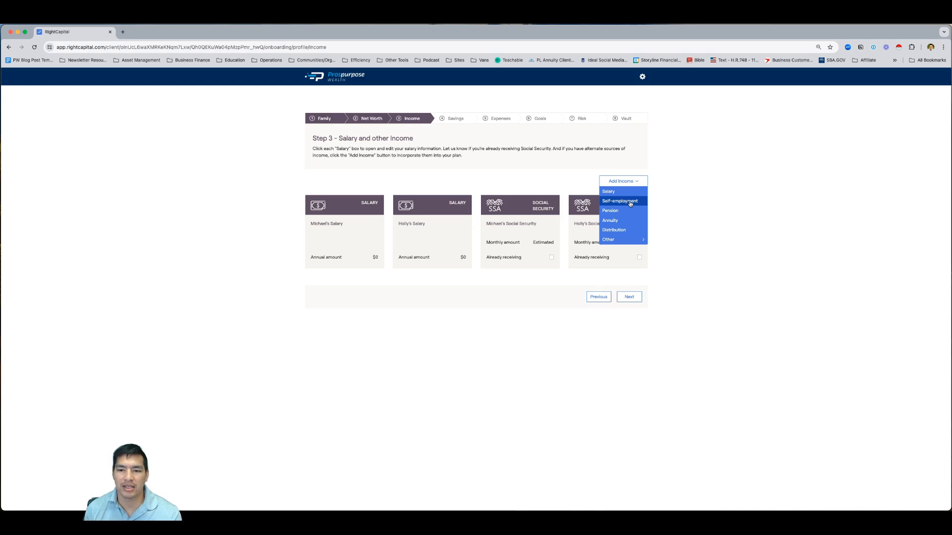
# Add a Self-employment income card, then advance to Step 4 – Retirement Saving Plans
pyautogui.click(620, 201)
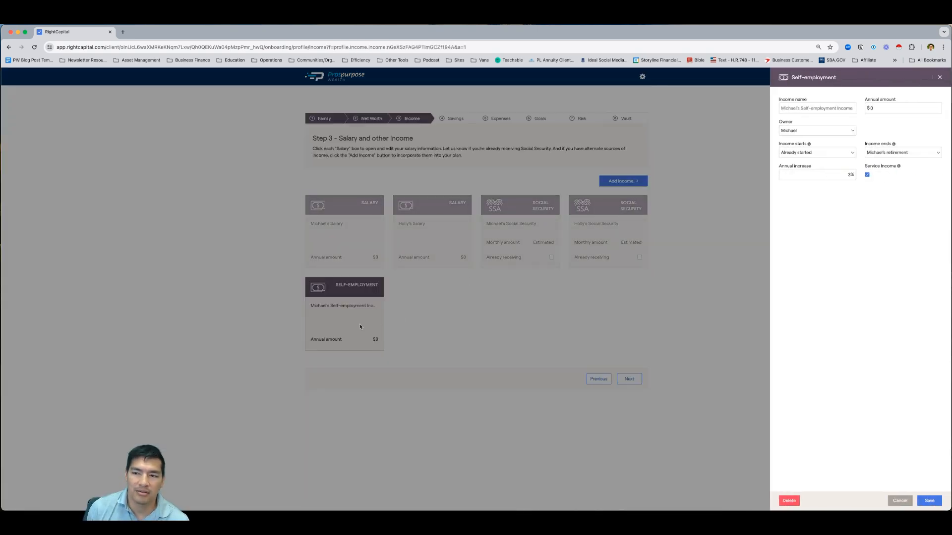
pyautogui.click(940, 78)
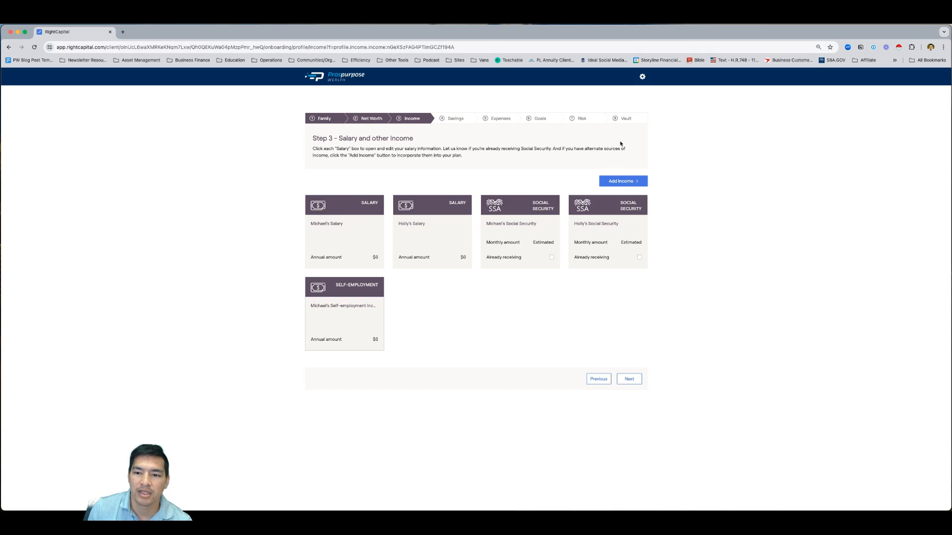
pyautogui.click(621, 181)
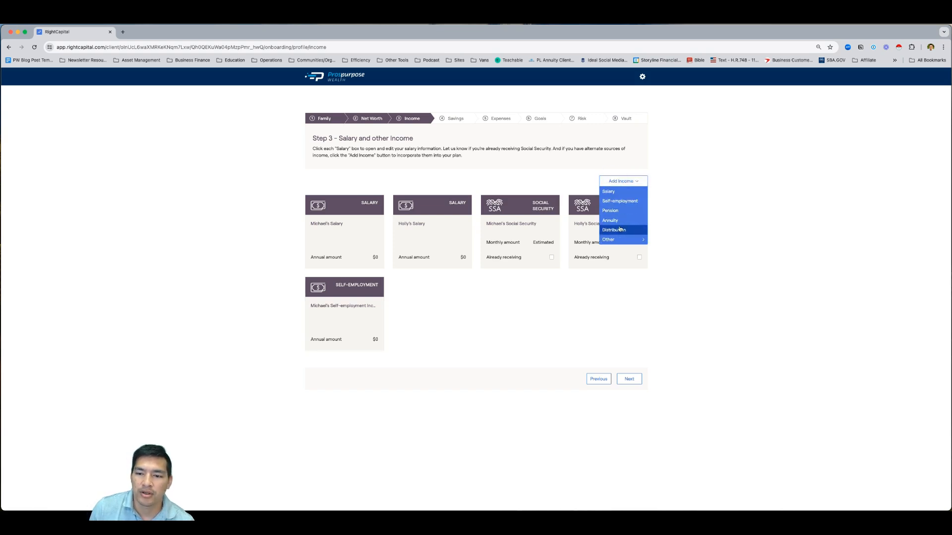
pyautogui.moveTo(620, 240)
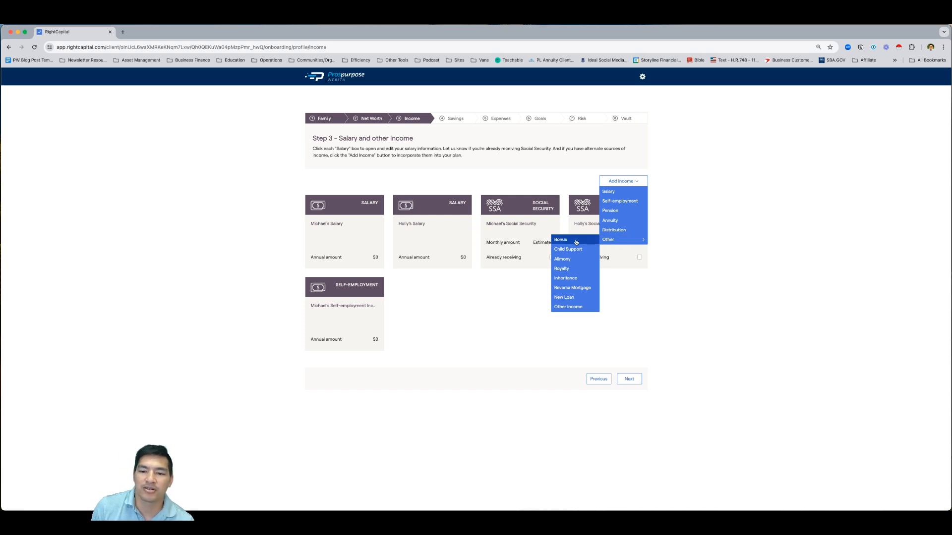
pyautogui.click(741, 284)
pyautogui.click(629, 379)
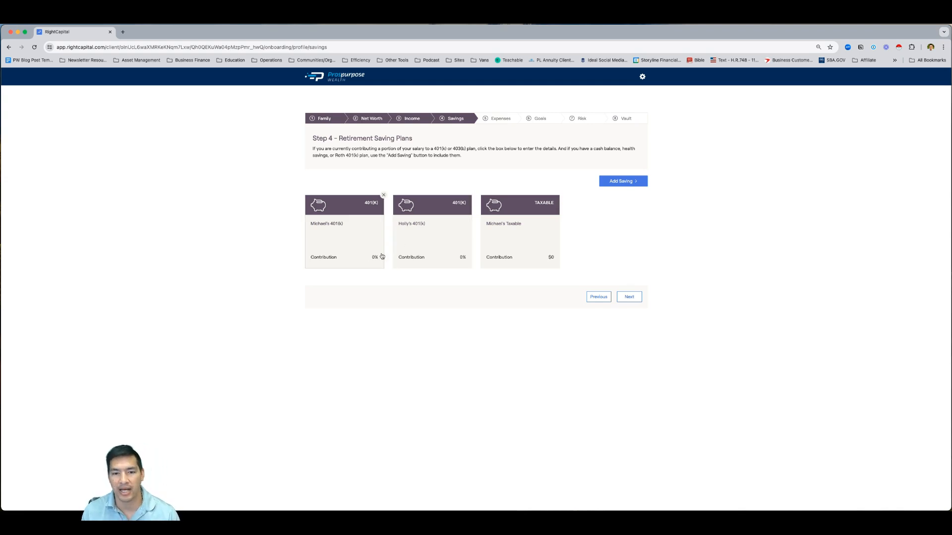
# Review the client's 401(k) at 0% and the Add Saving options, then go to Step 5 – General Expenses
pyautogui.click(340, 235)
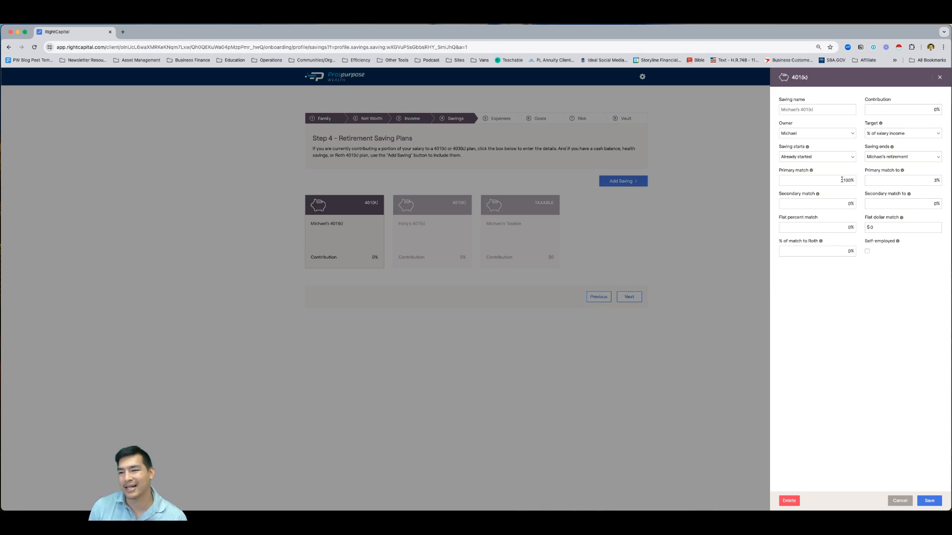
pyautogui.click(940, 78)
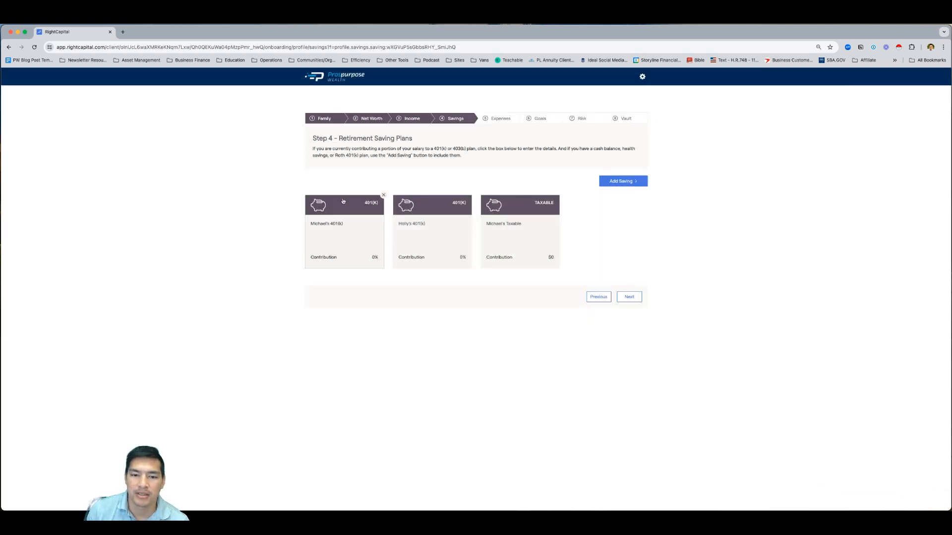
pyautogui.click(622, 181)
pyautogui.moveTo(624, 203)
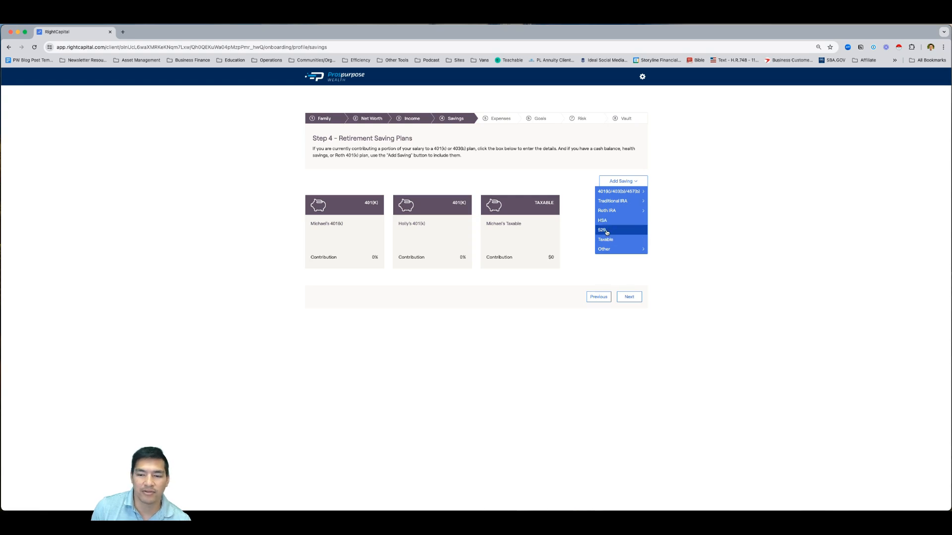
pyautogui.moveTo(610, 249)
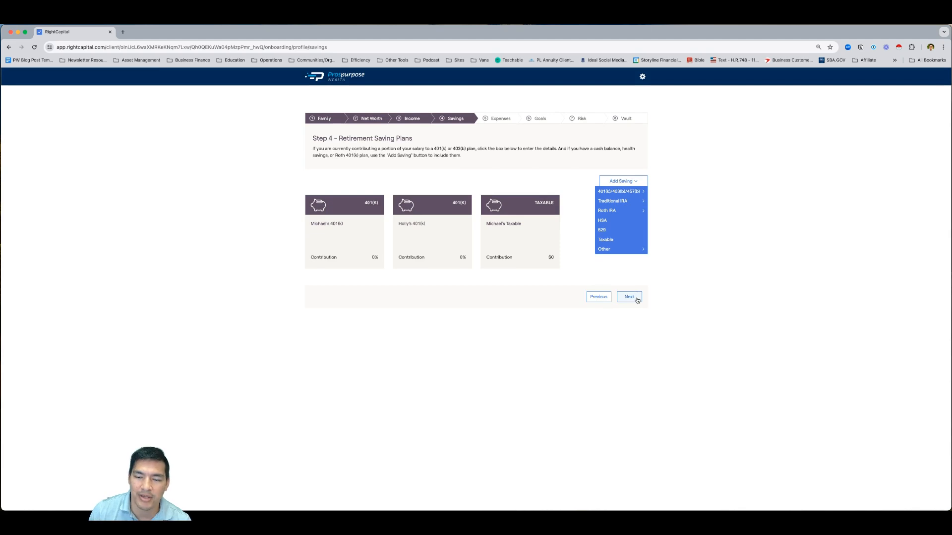
pyautogui.click(672, 278)
pyautogui.click(631, 297)
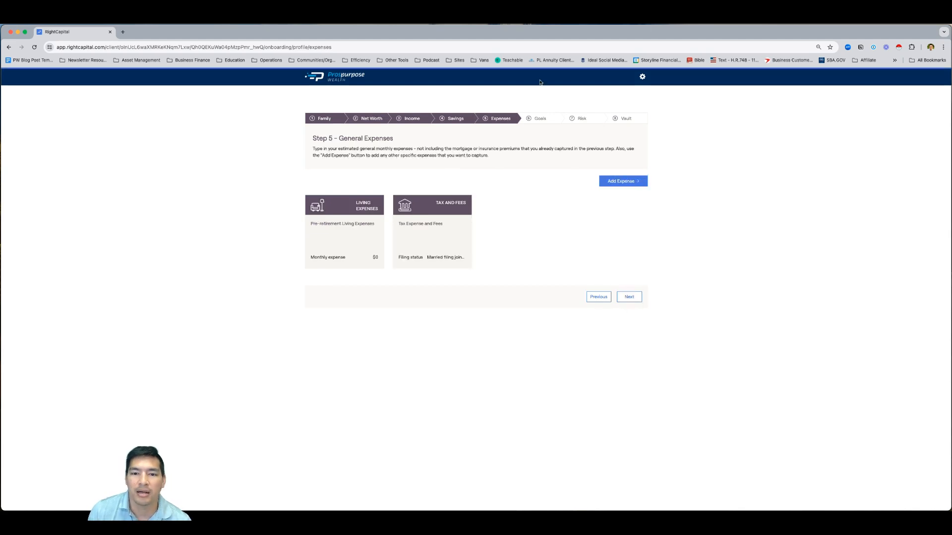
# Open the pre-retirement Living Expenses card and list the ways to estimate expenses
pyautogui.click(342, 243)
pyautogui.click(823, 177)
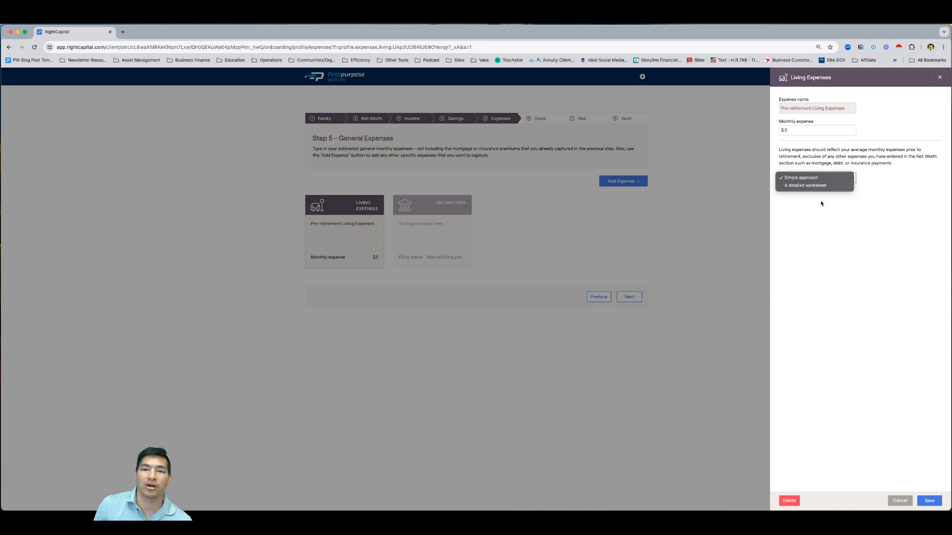
# Switch living expenses to 'A detailed worksheet', then close the Living Expenses panel
pyautogui.click(805, 185)
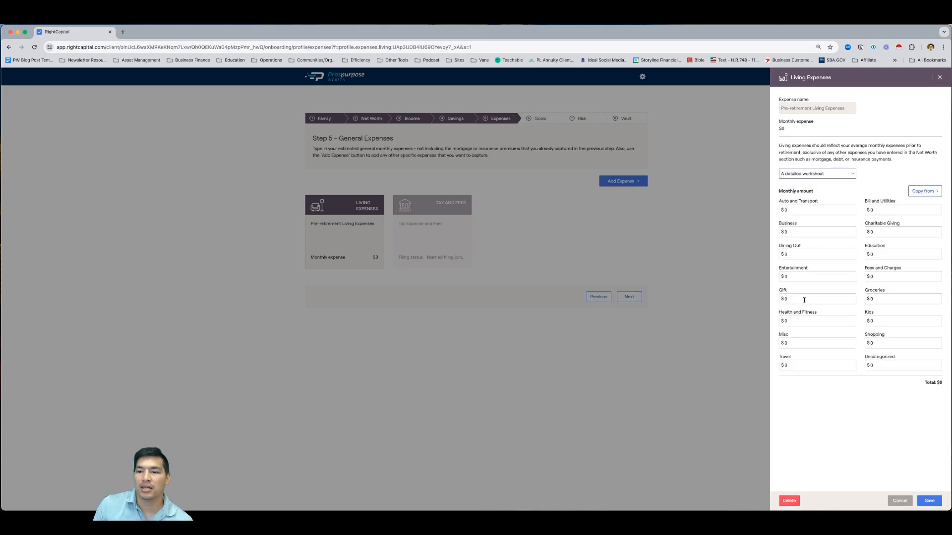
pyautogui.click(813, 173)
pyautogui.click(881, 174)
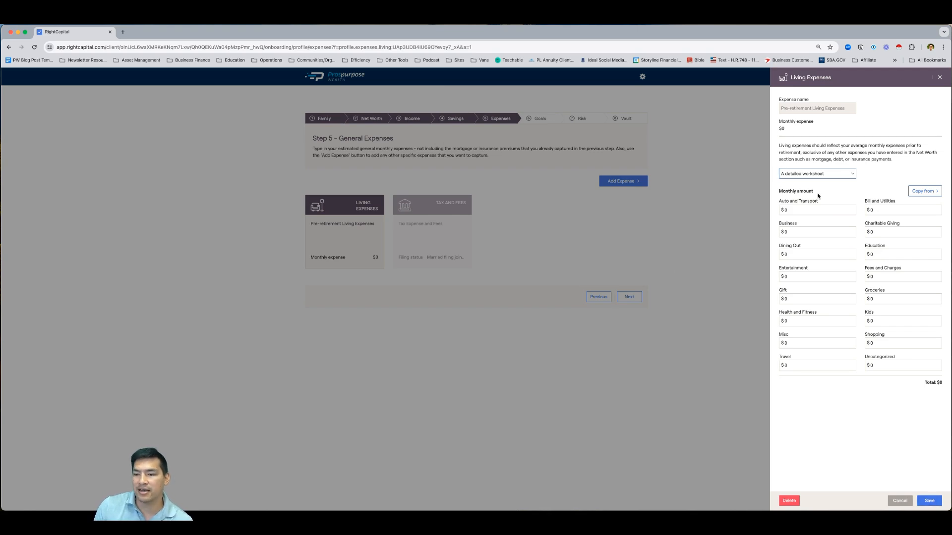
pyautogui.click(938, 78)
pyautogui.click(622, 181)
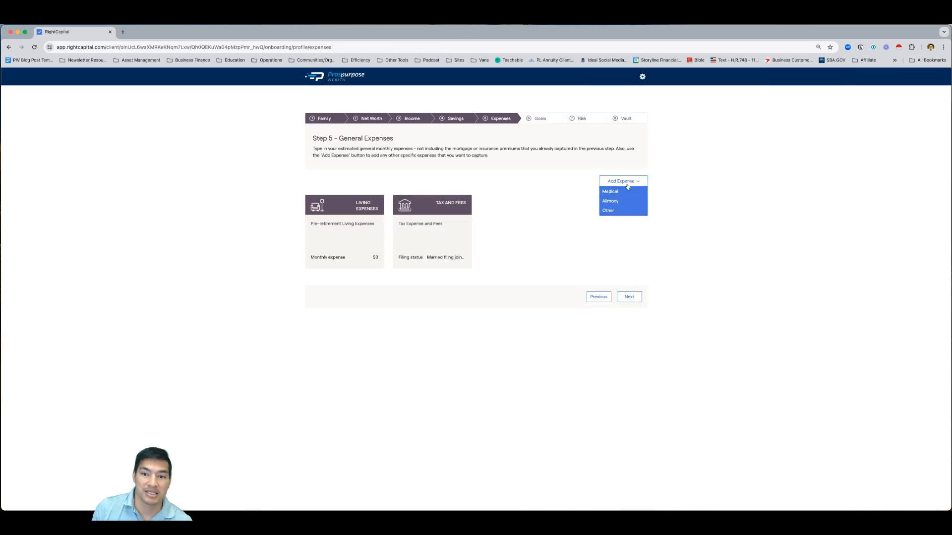
# Dismiss the expense type list and advance to Step 6, Financial Goals
pyautogui.click(620, 201)
pyautogui.click(629, 297)
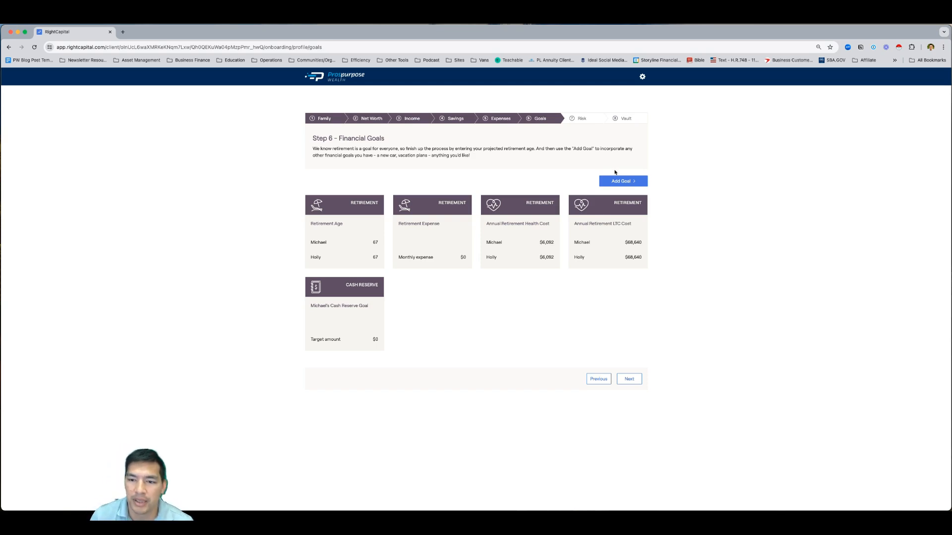
pyautogui.click(619, 181)
# Close the goal type list and advance through the Risk Questionnaire to the Vault step
pyautogui.moveTo(630, 193)
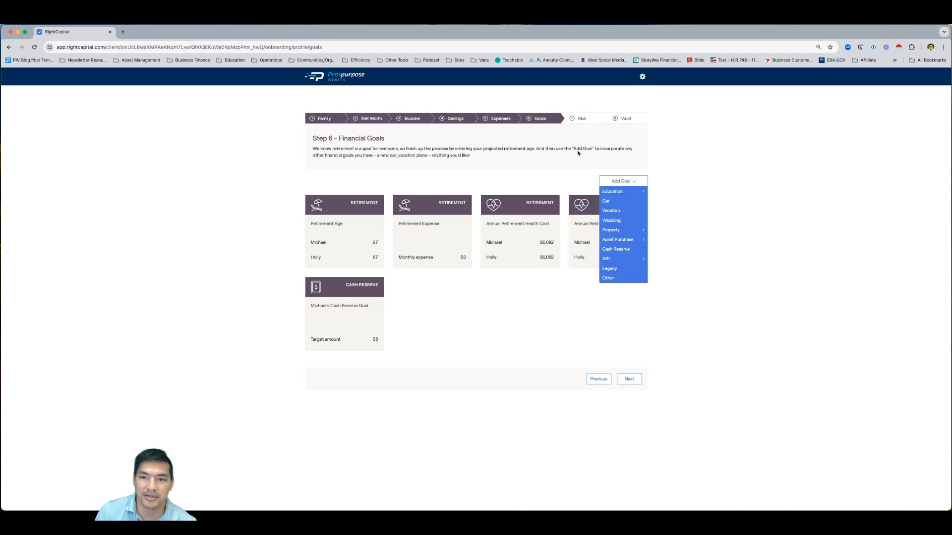
pyautogui.click(653, 137)
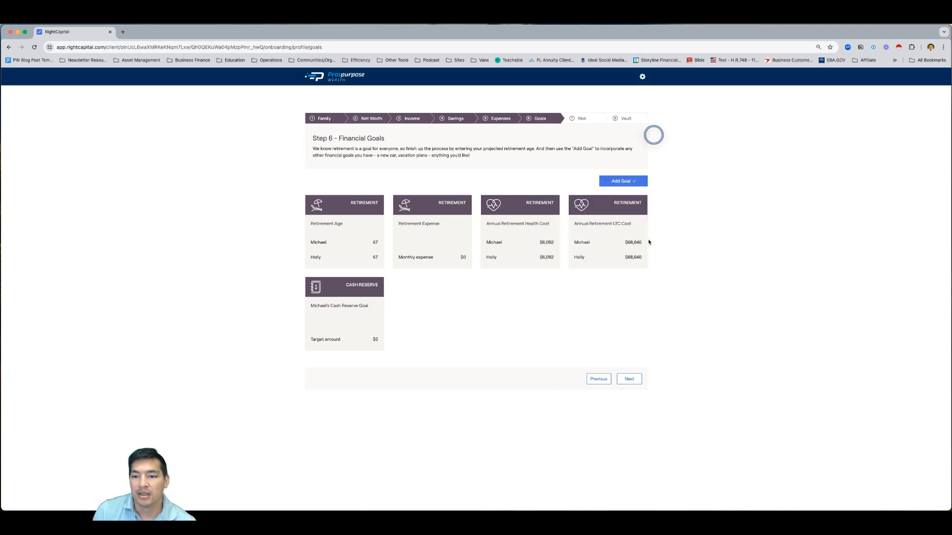
pyautogui.click(629, 379)
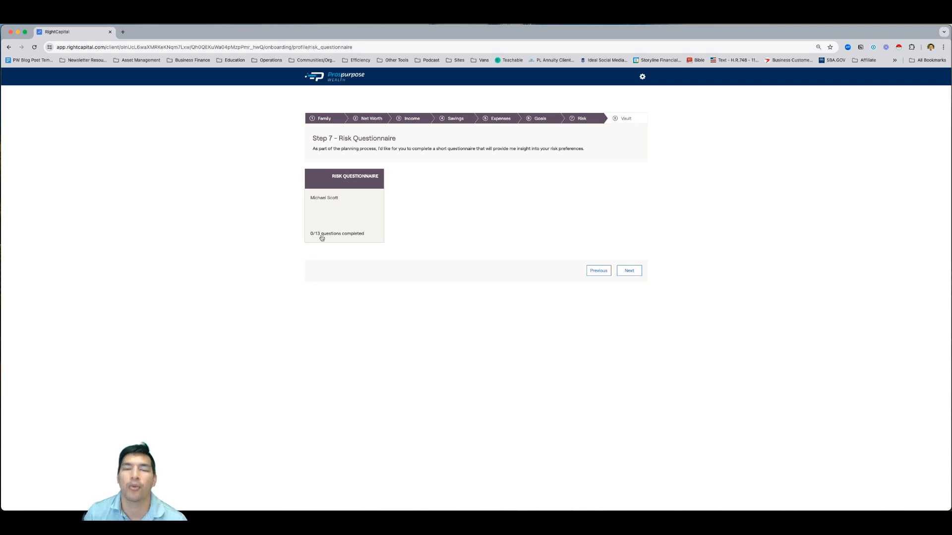
pyautogui.click(631, 271)
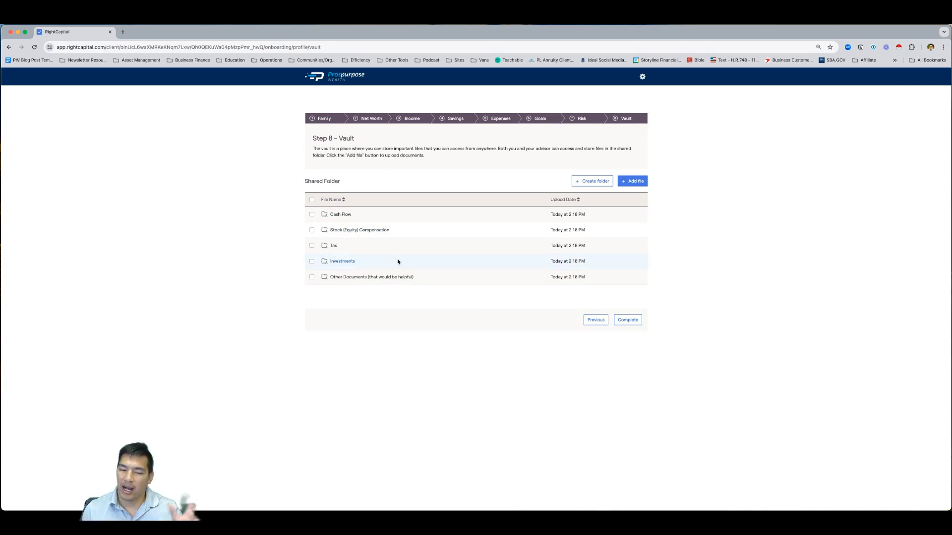
# Browse the Cash Flow, Stock (Equity) Compensation and Tax folders, returning to Shared Folder after each
pyautogui.click(342, 215)
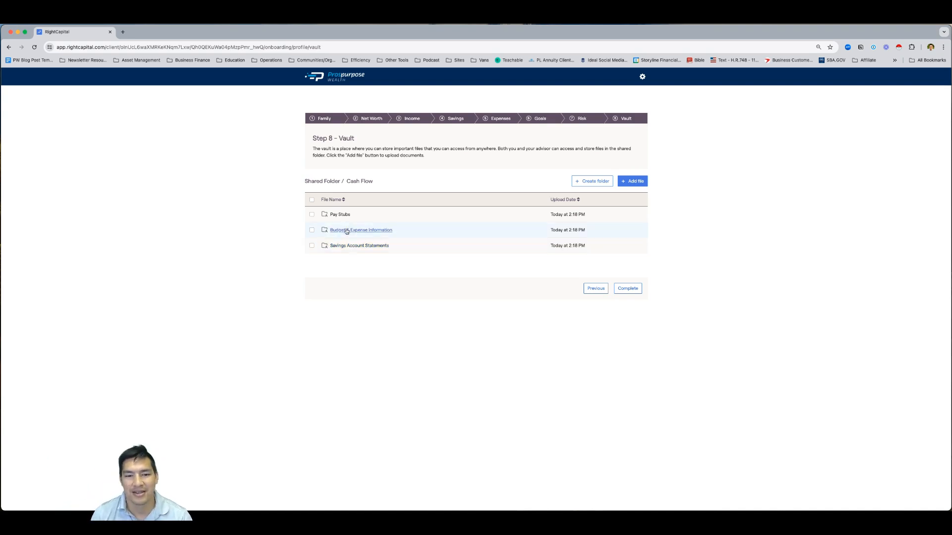
pyautogui.click(332, 187)
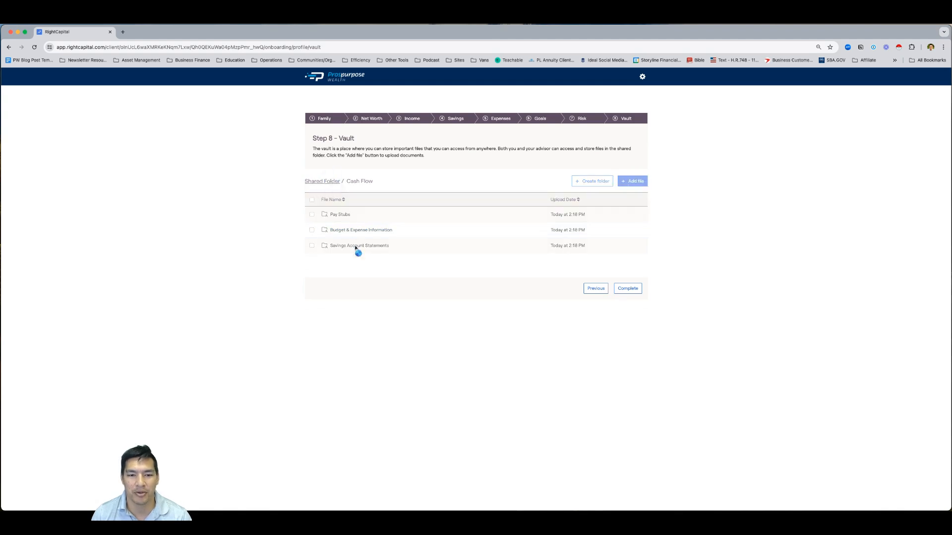
pyautogui.click(347, 228)
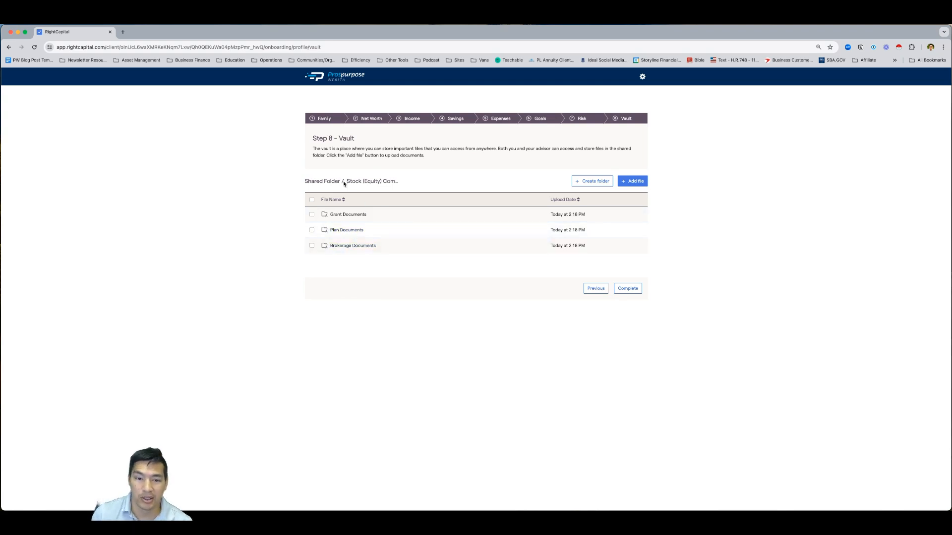
pyautogui.click(318, 181)
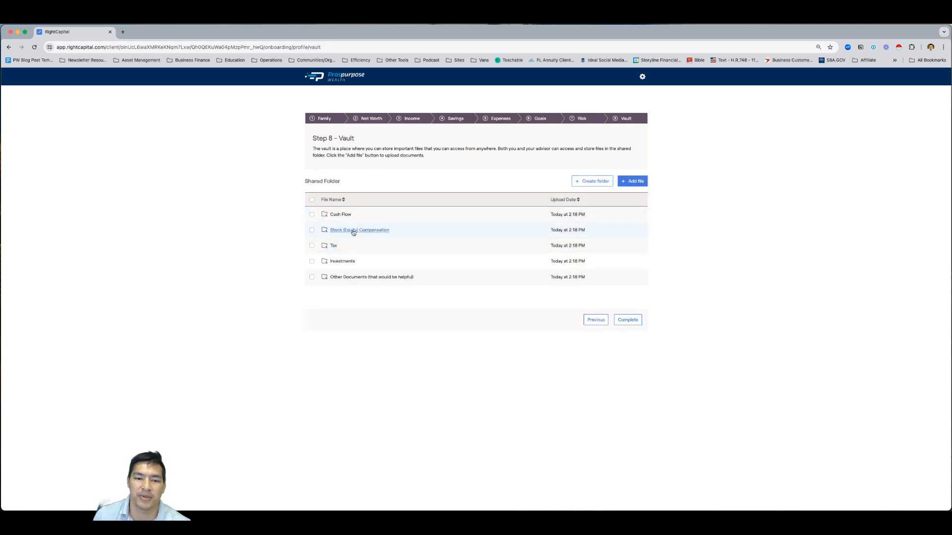
pyautogui.click(331, 246)
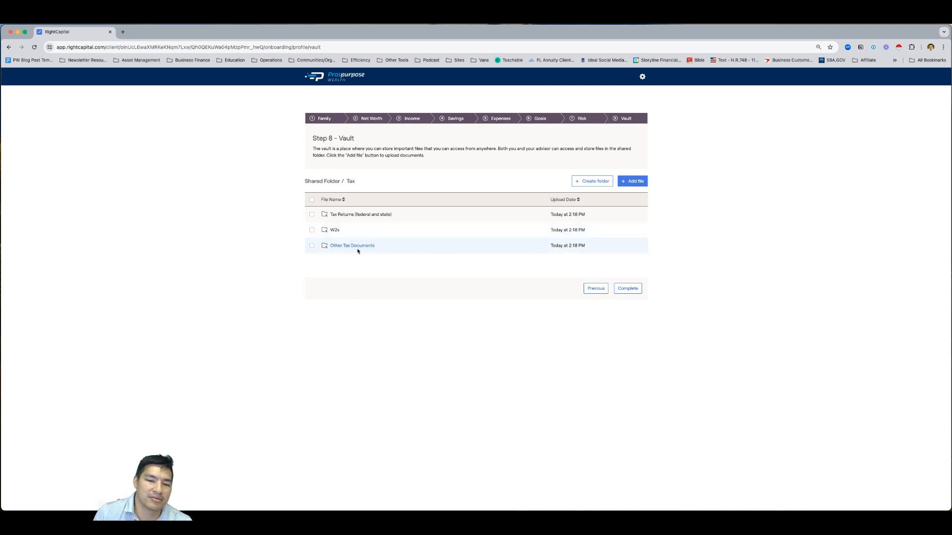
pyautogui.click(333, 181)
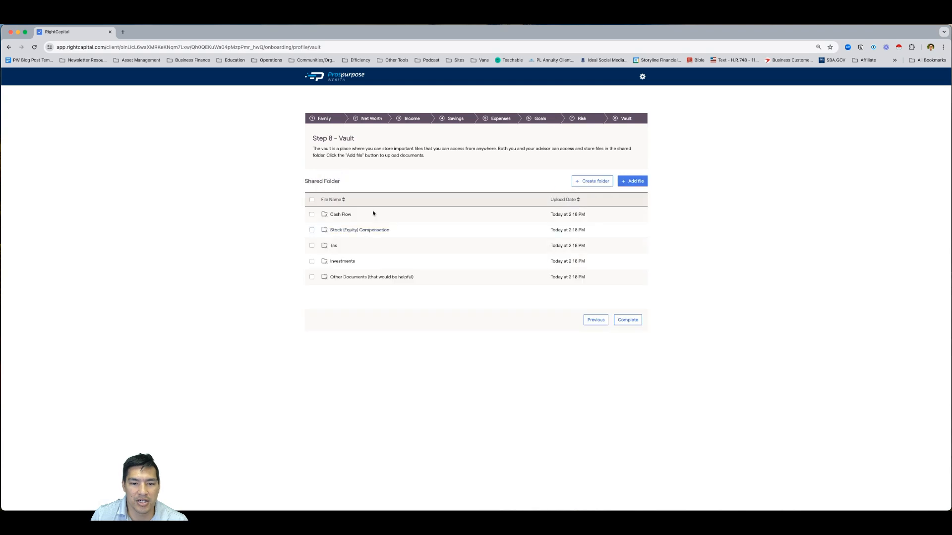
pyautogui.click(343, 262)
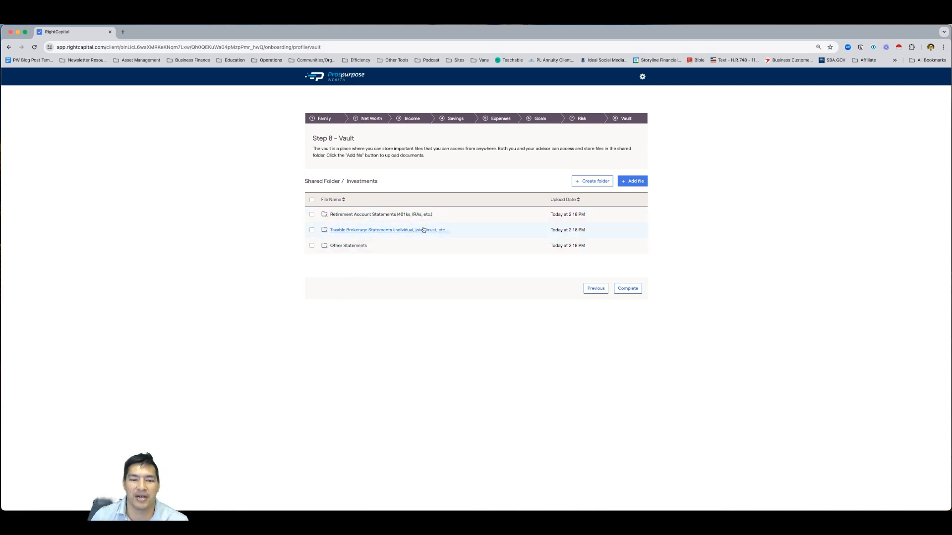
pyautogui.click(322, 181)
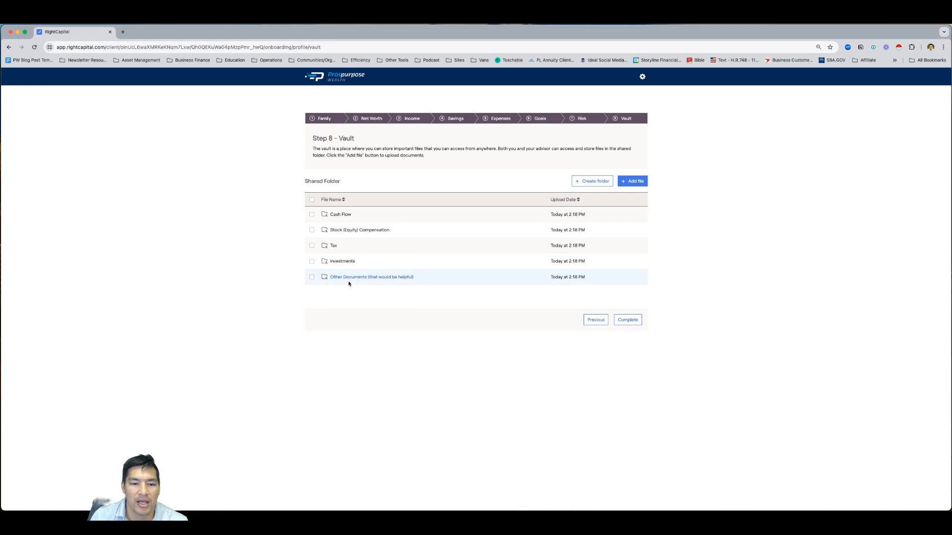
pyautogui.click(347, 277)
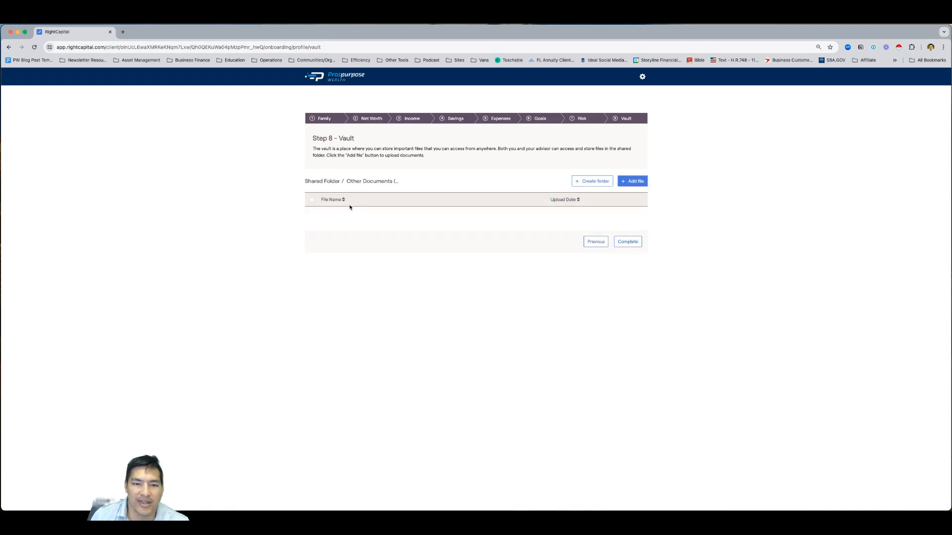
pyautogui.click(320, 182)
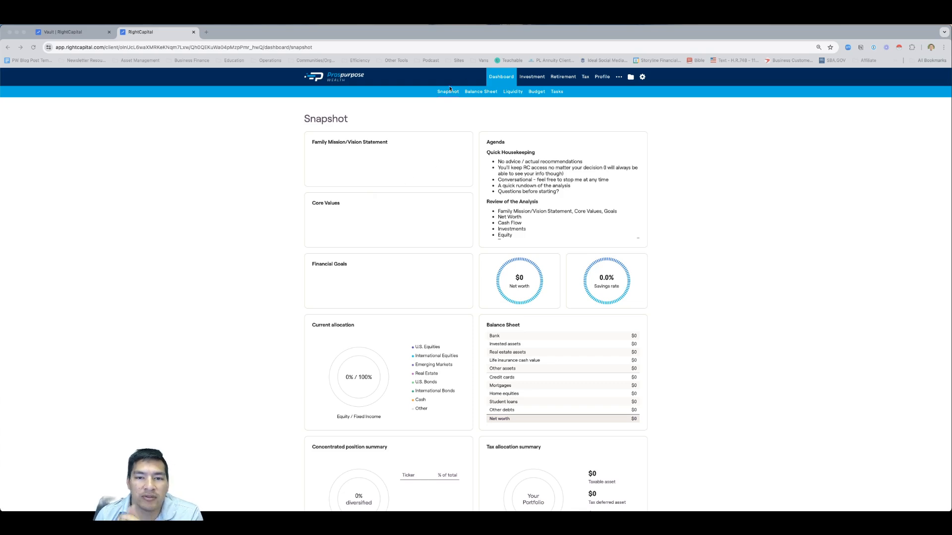
# Scroll through the Snapshot's net worth, balance sheet and allocation summaries
pyautogui.scroll(-3, 521, 366)
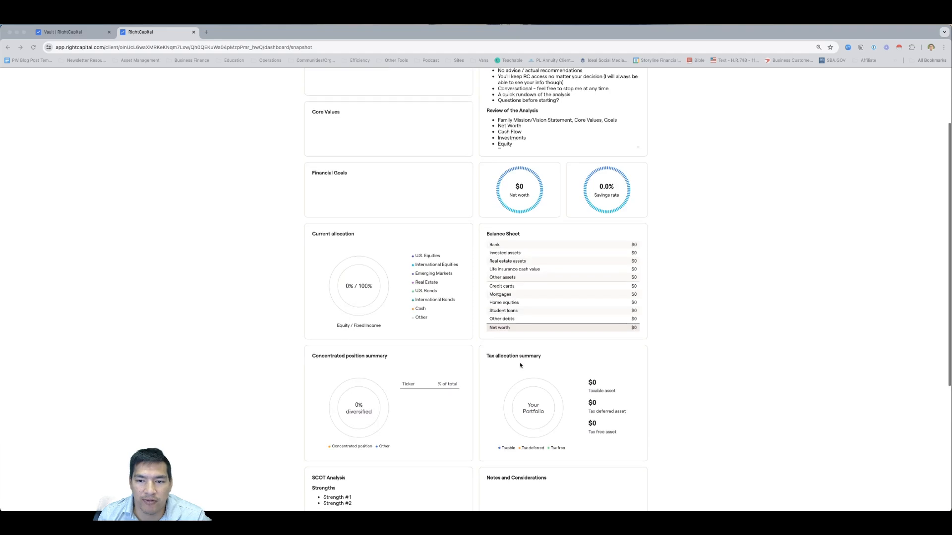
pyautogui.scroll(3, 518, 362)
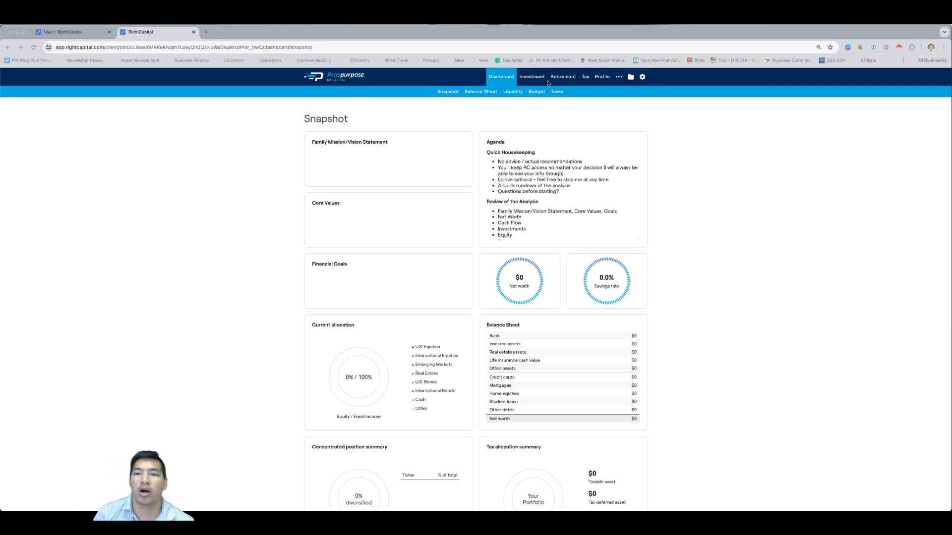
# View the client's $0 Net Worth profile, then open the empty Stock Plans page
pyautogui.click(602, 78)
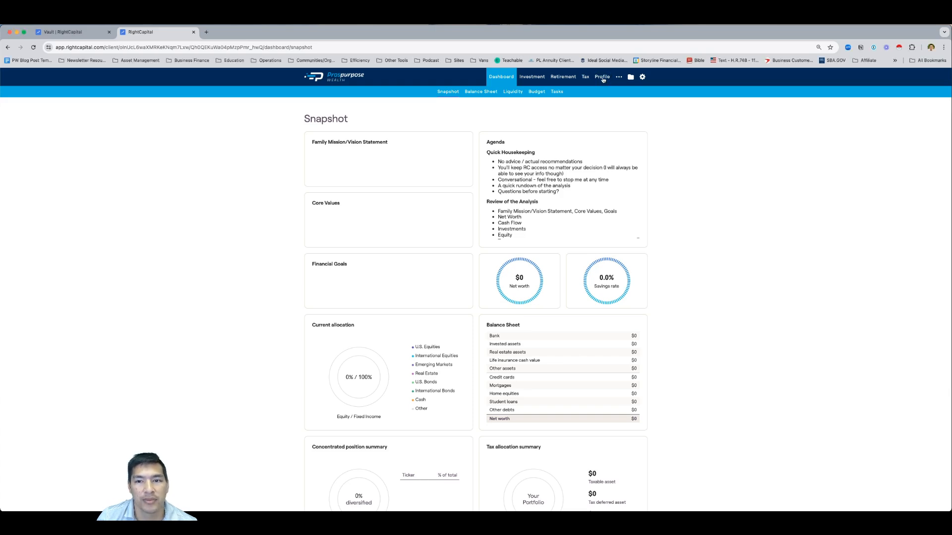
pyautogui.click(603, 78)
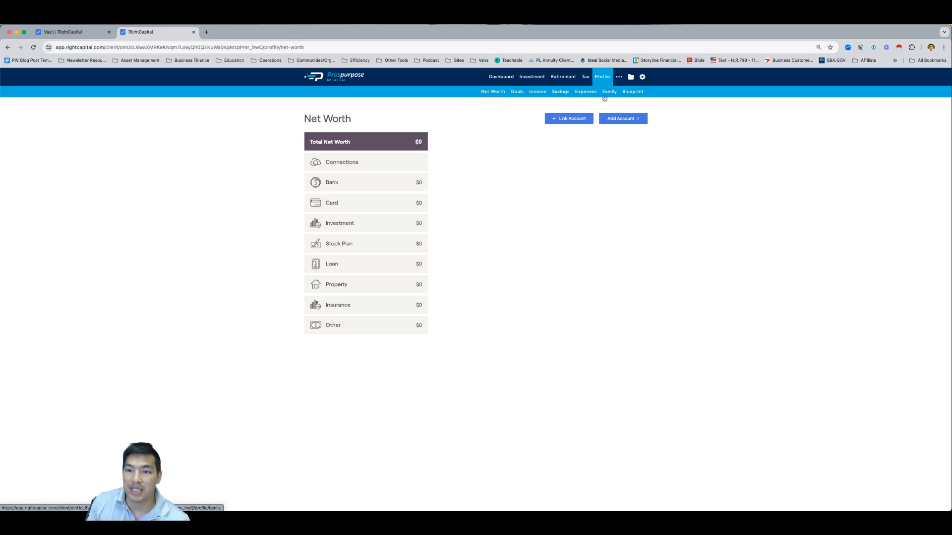
pyautogui.click(620, 77)
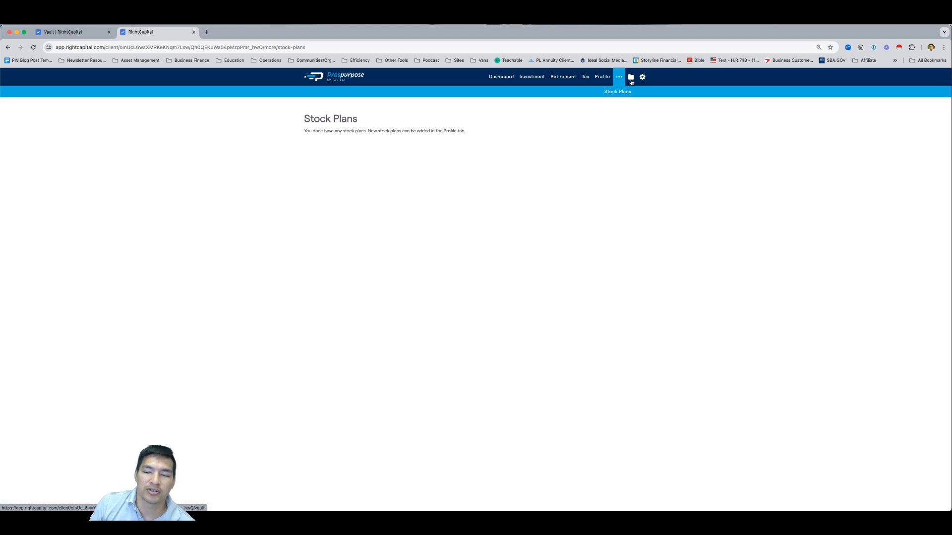
# Open the Vault page showing the five shared document folders dated 2:18 PM
pyautogui.click(631, 80)
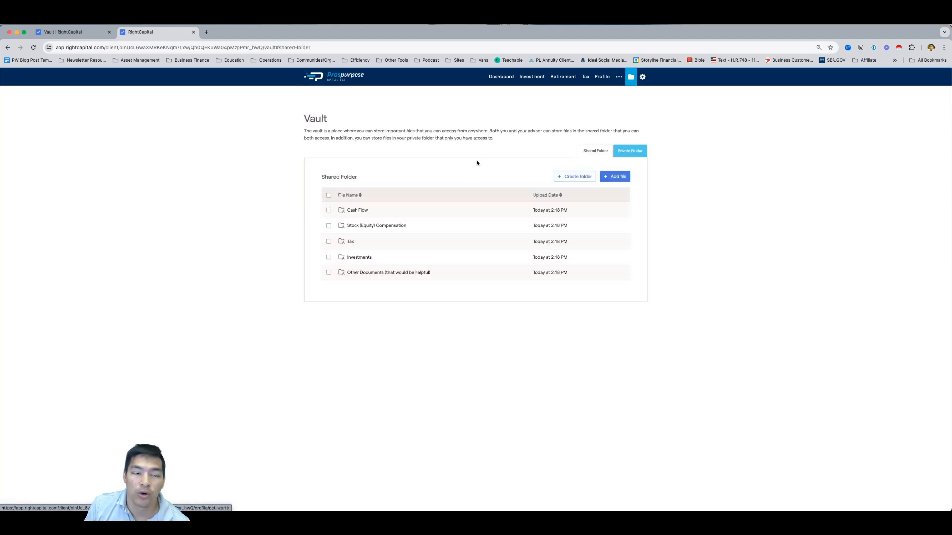